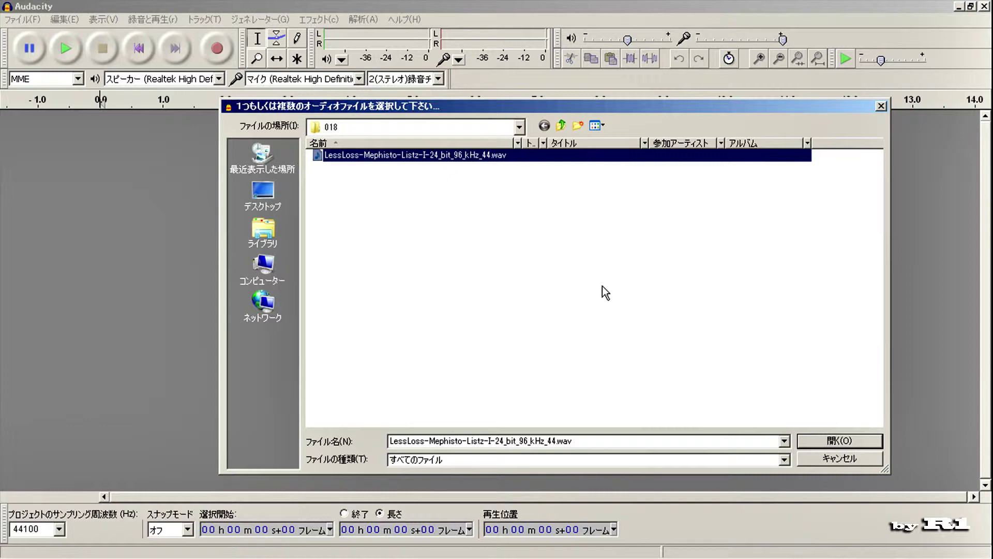
Open LessLoss-Mephisto-Listz-I-24_bit_96_kHz_44.wav and draw an equalization curve rising from about -120 dB at 0 Hz to -96 dB at 22050 Hz
left_click(824, 441)
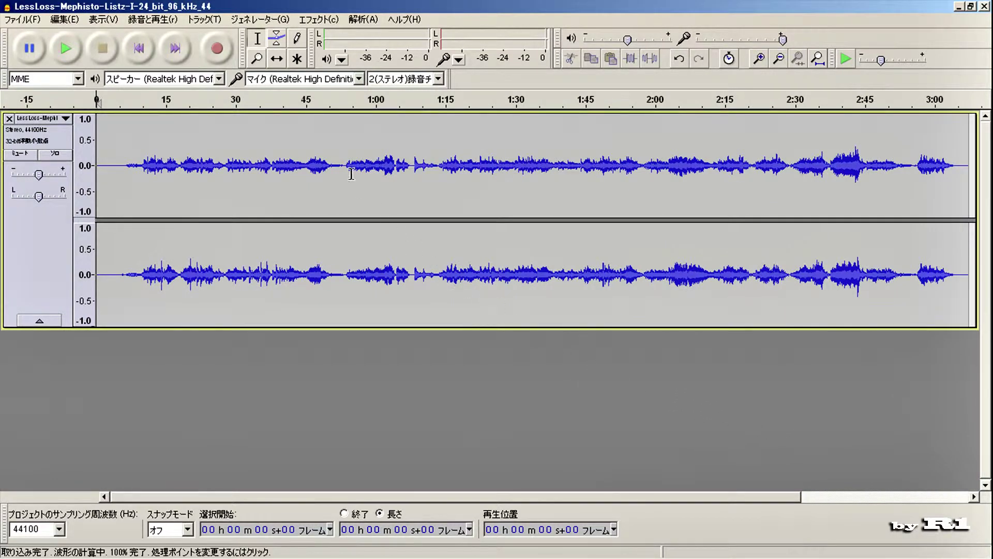
left_click(319, 20)
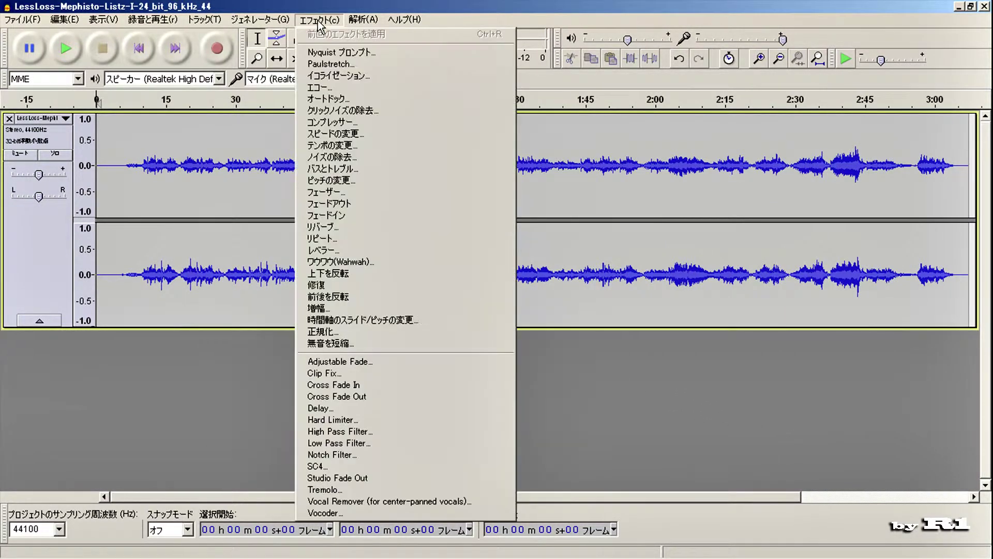
left_click(327, 76)
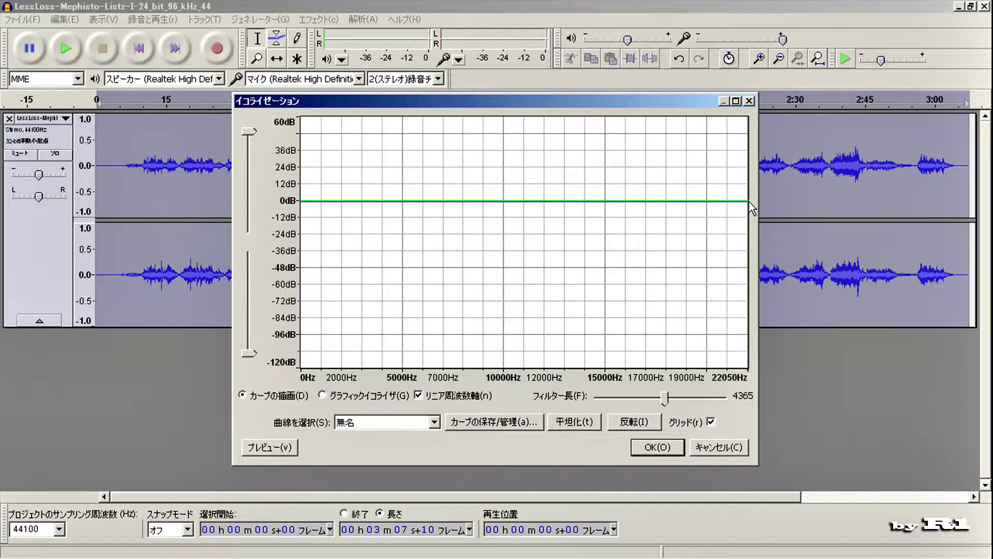
left_click_drag(749, 202, 748, 335)
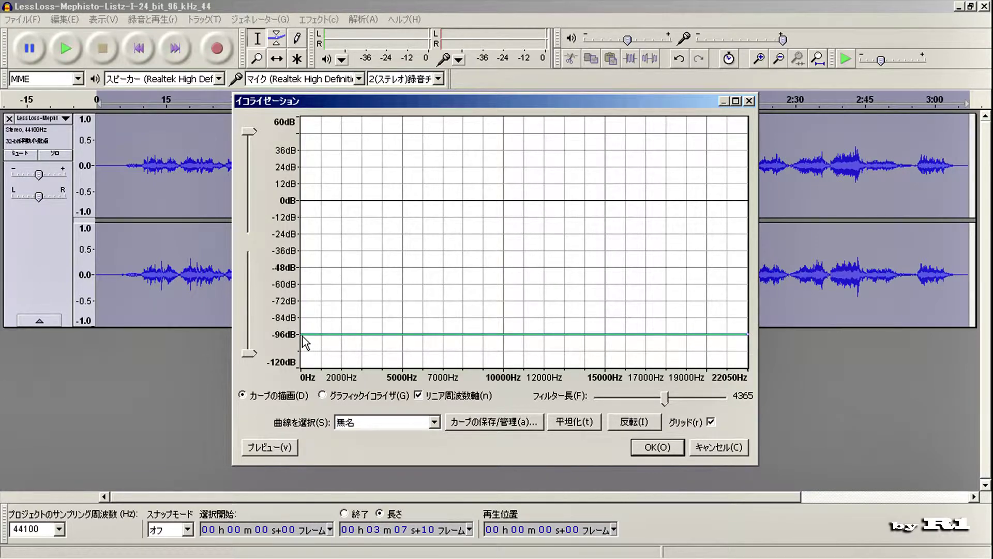
left_click_drag(302, 337, 298, 371)
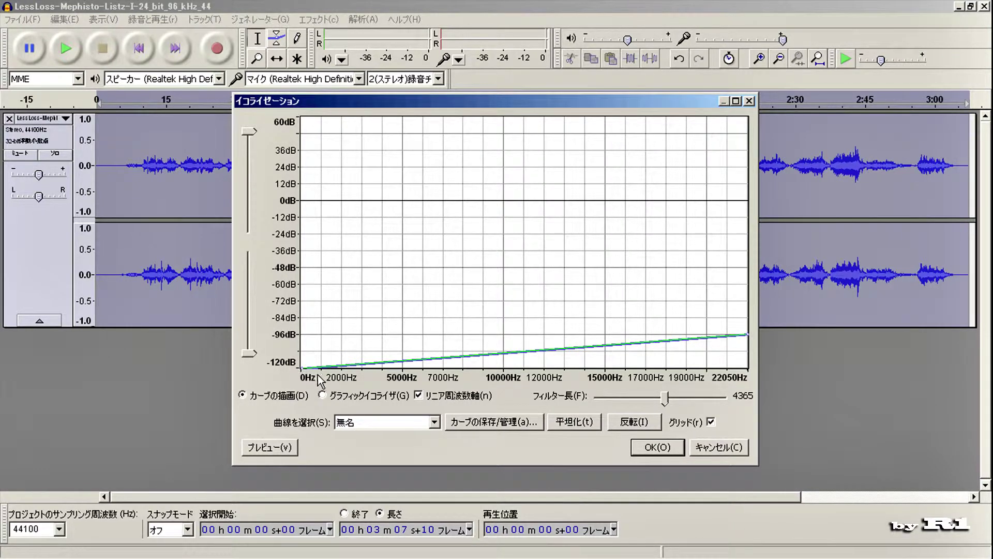
Save the drawn equalization curve as 0K-120_22K-96dB and close the equalizer without applying it
left_click(496, 421)
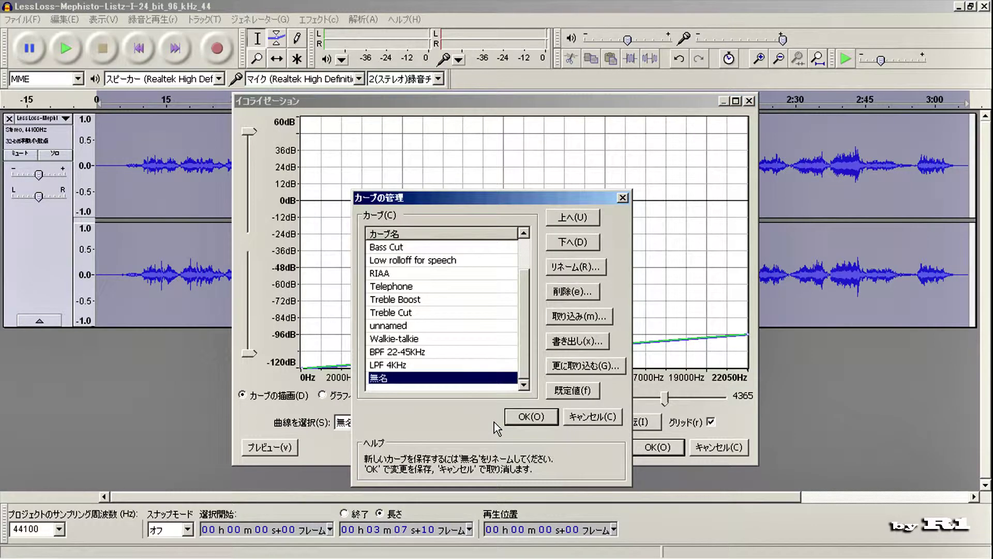
left_click(589, 271)
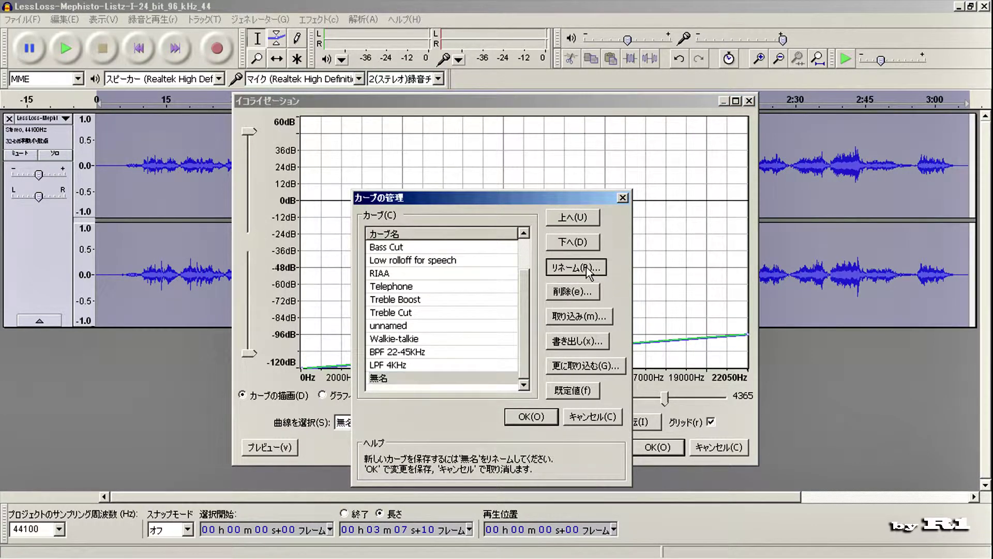
type("0")
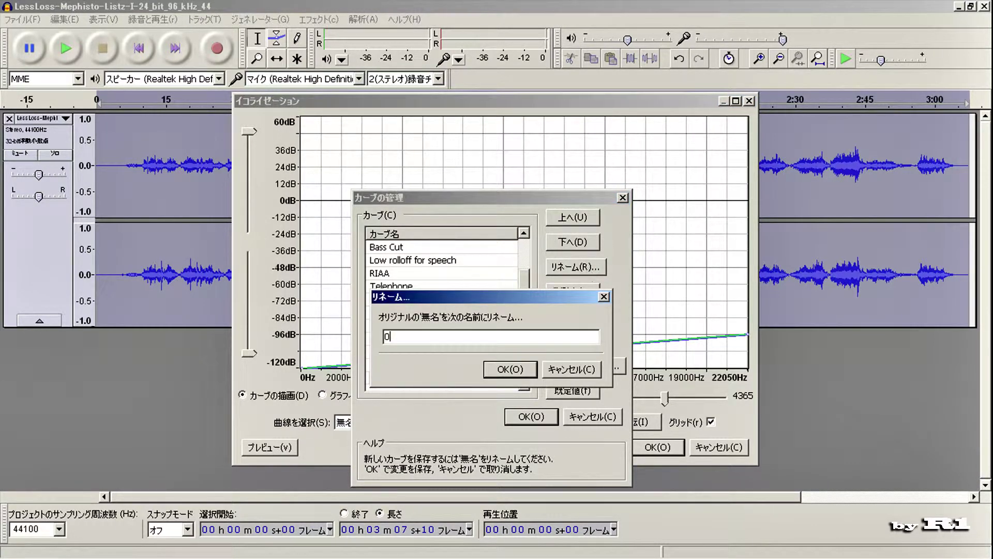
type("K-120")
type(" 22K-96dB")
left_click(501, 370)
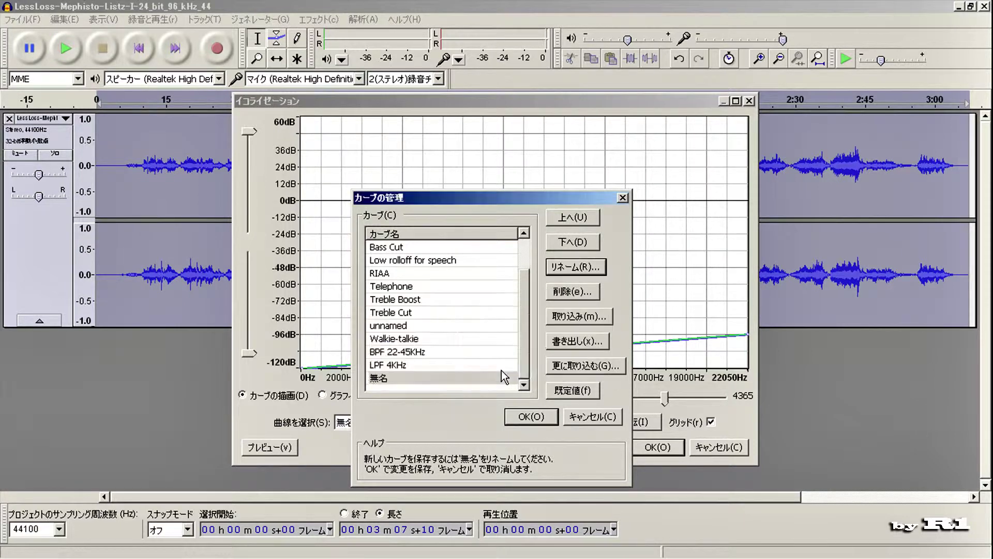
left_click(530, 419)
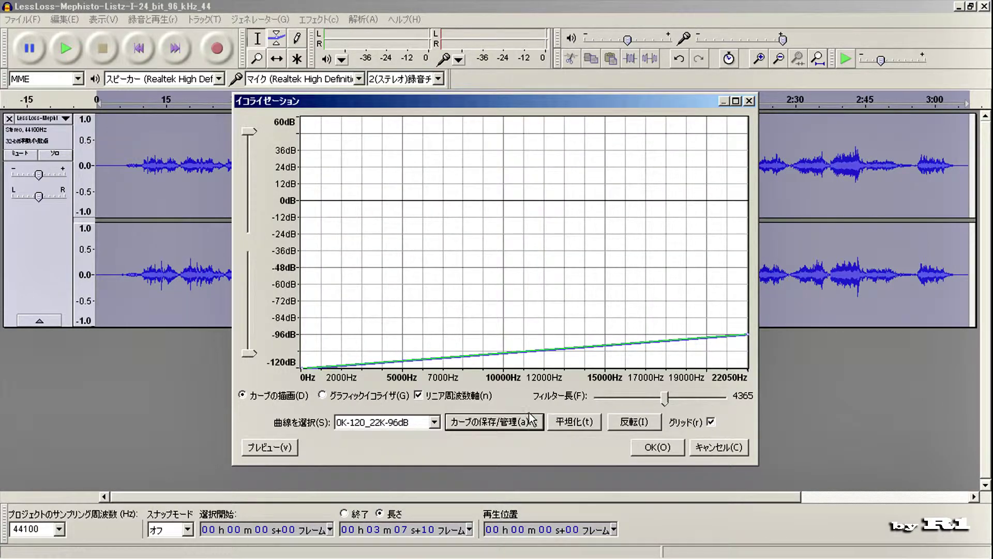
left_click(751, 101)
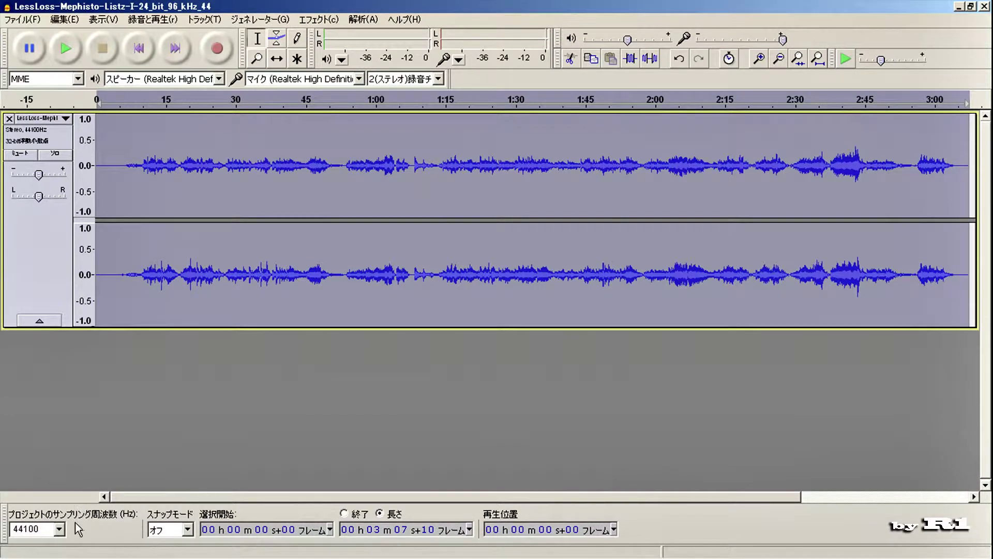
Set the project rate to 352800 Hz and name the audio export LessLoss-Mephisto-Listz-I-24_bit_96_kHz_44_352.wav
left_click(60, 529)
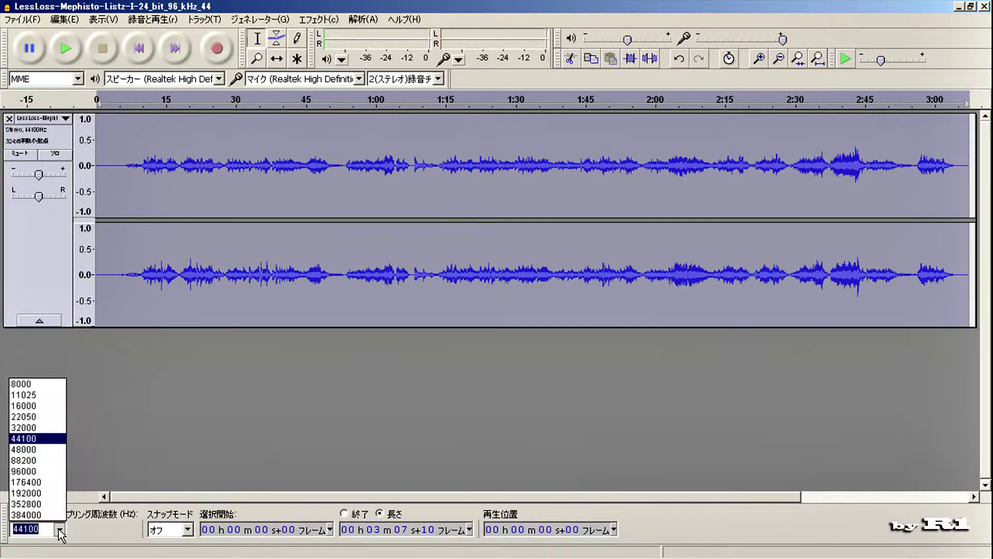
left_click(47, 502)
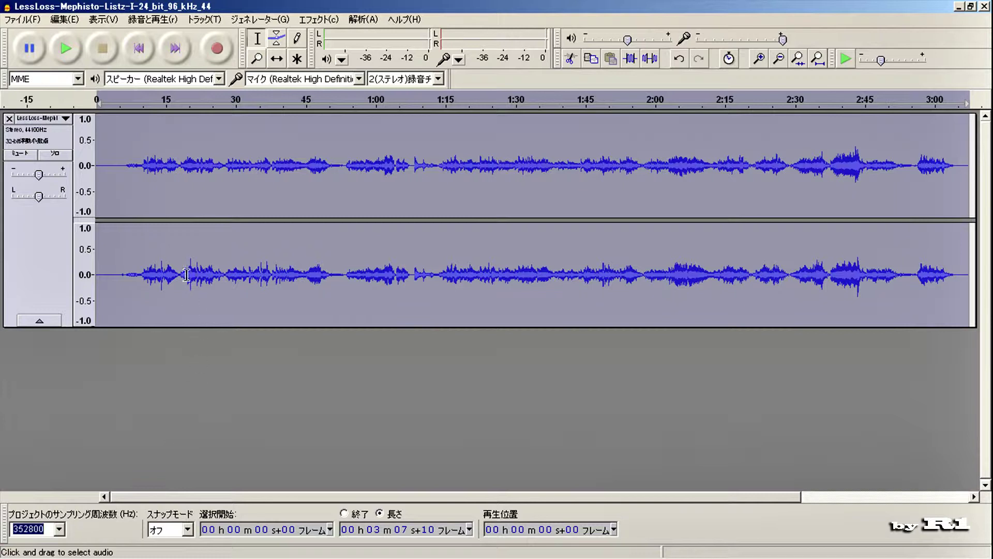
left_click(25, 21)
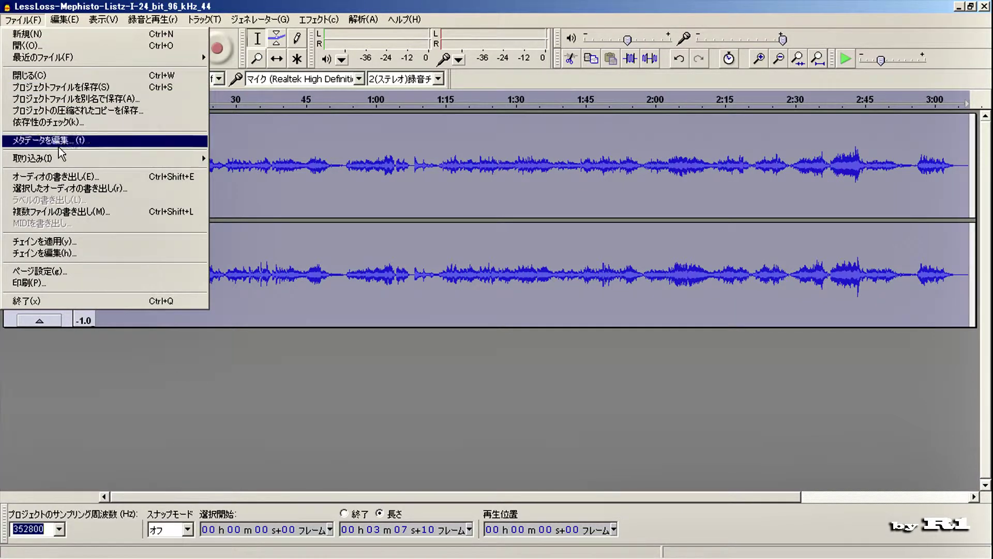
left_click(58, 179)
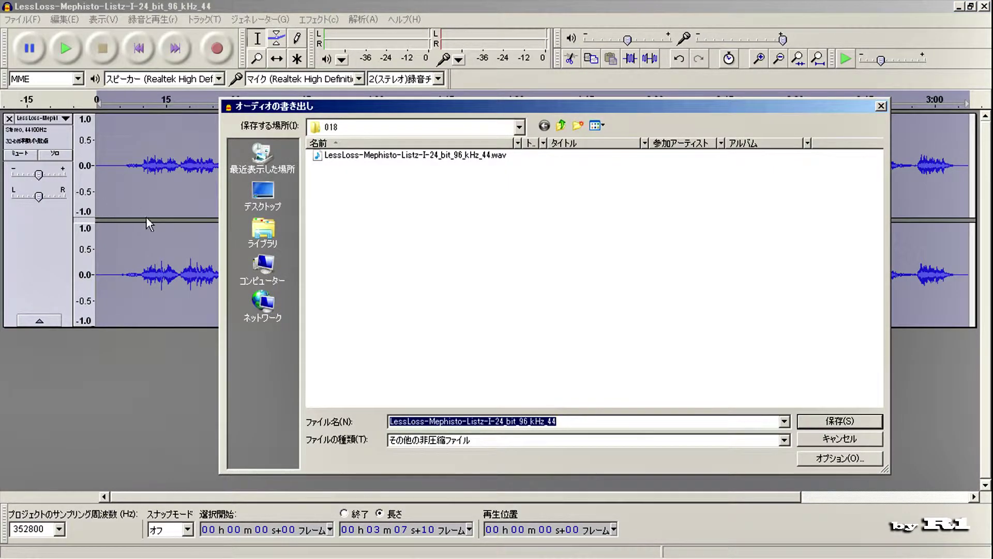
left_click(570, 421)
type("_")
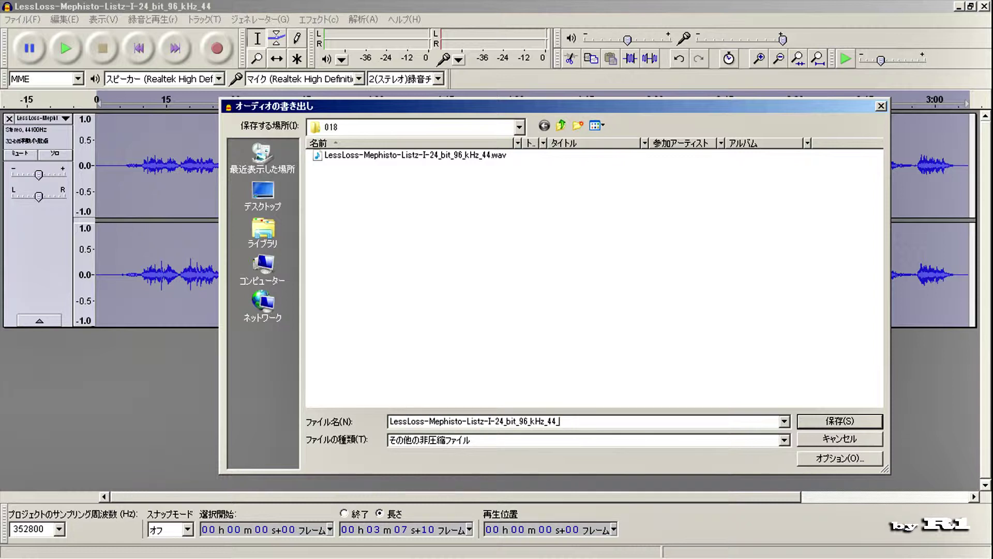
type("352.wav")
Set the export encoding to Signed 32 bit PCM and export the audio file
left_click(833, 458)
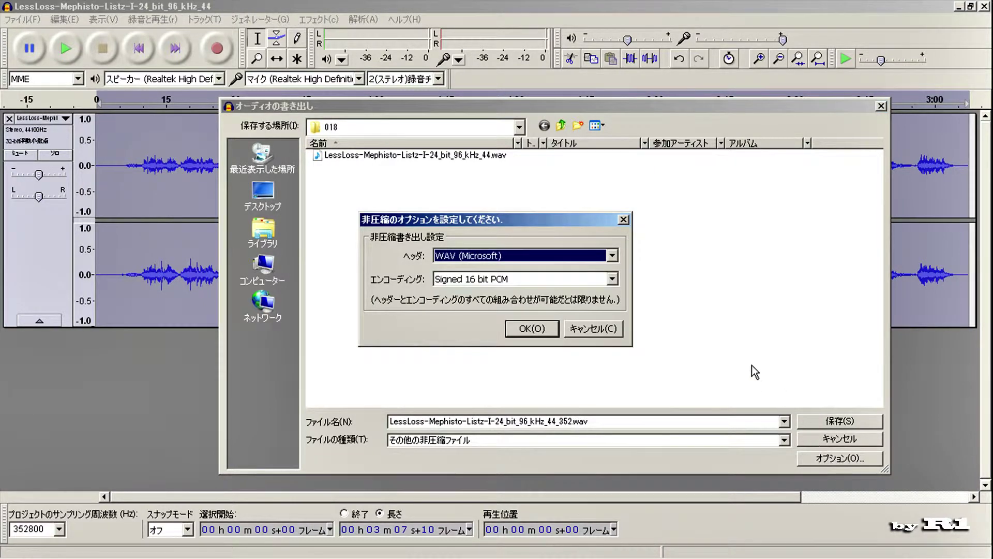
left_click(613, 279)
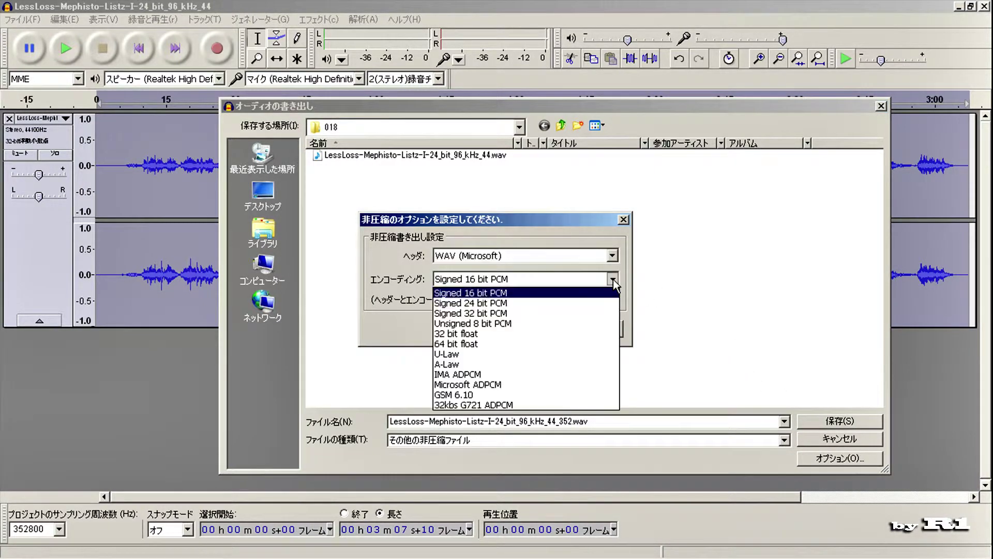
left_click(519, 314)
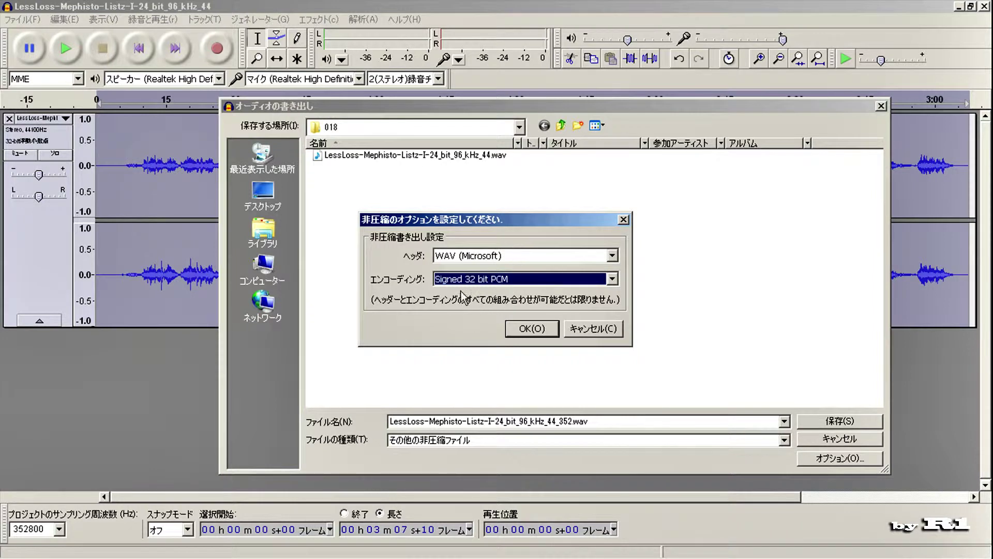
left_click(533, 330)
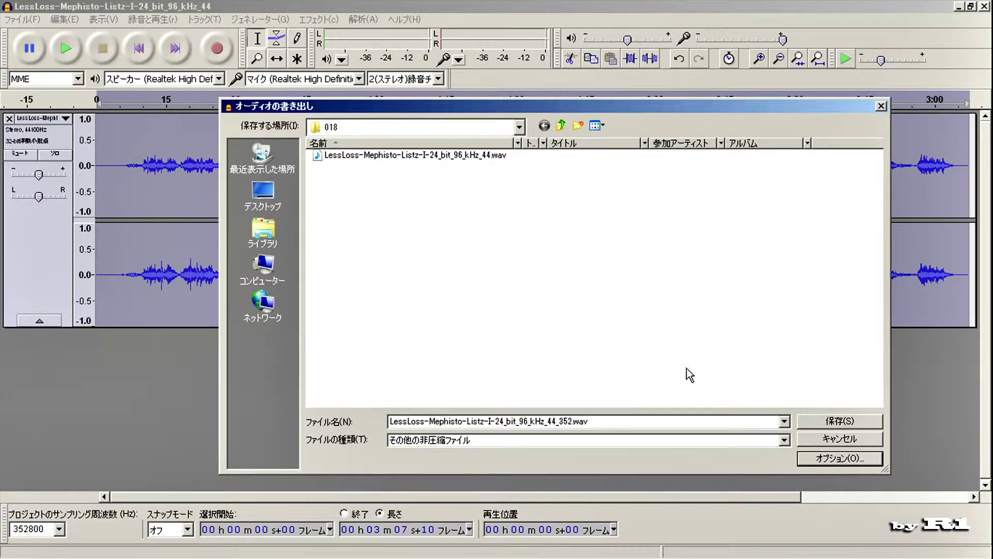
left_click(833, 422)
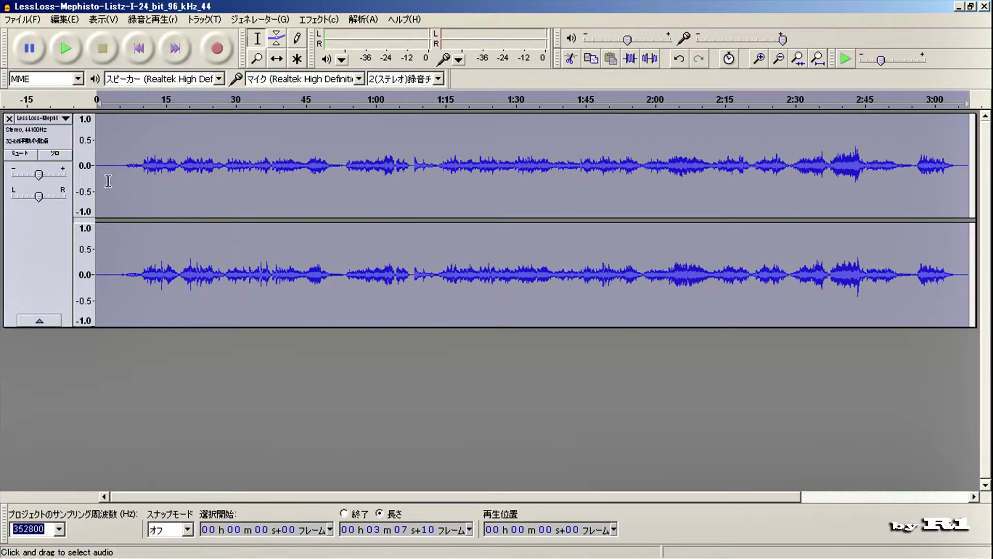
Remove the 44100 Hz track from the project and open the exported LessLoss-Mephisto-Listz-I-24_bit_96_kHz_44_352.wav
left_click(9, 118)
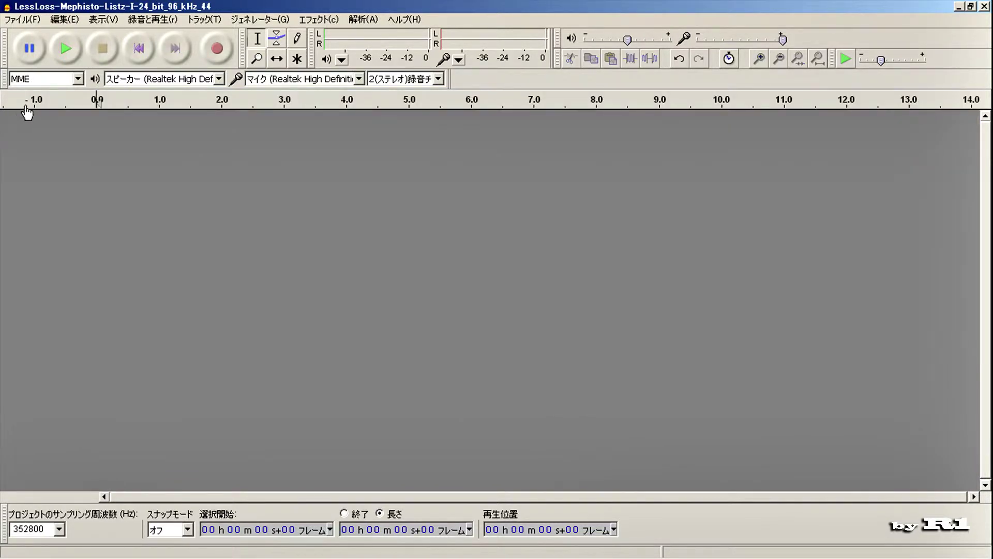
left_click(32, 23)
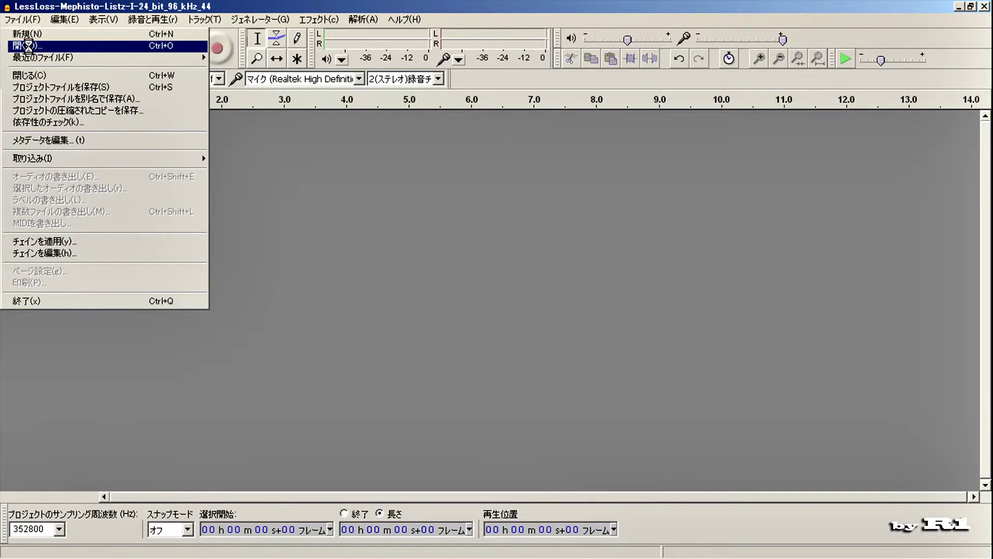
left_click(29, 46)
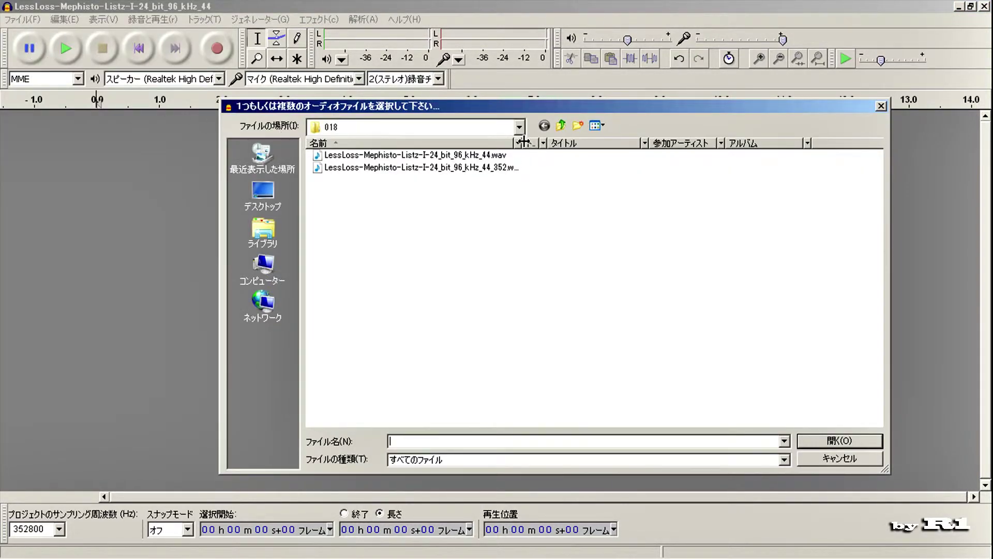
left_click_drag(525, 143, 590, 144)
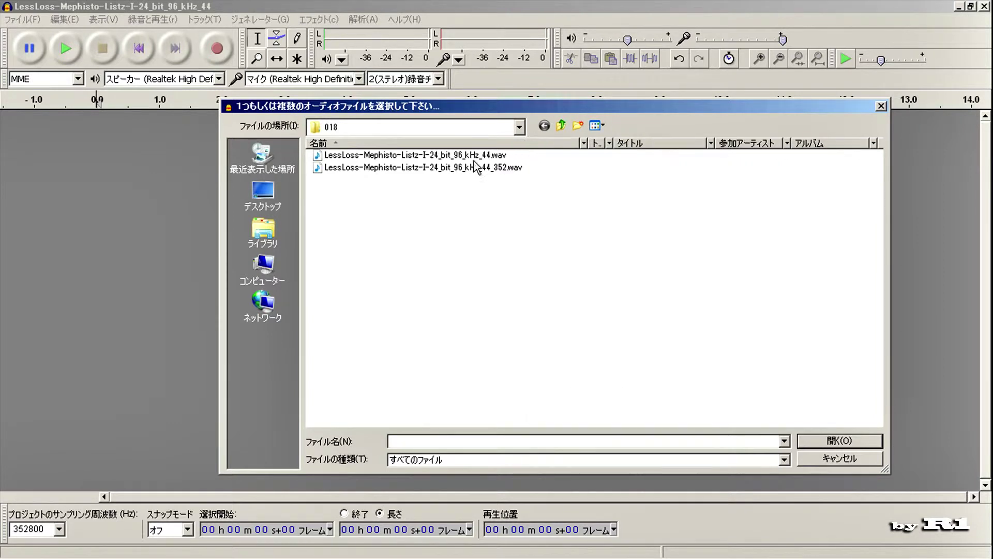
left_click(438, 170)
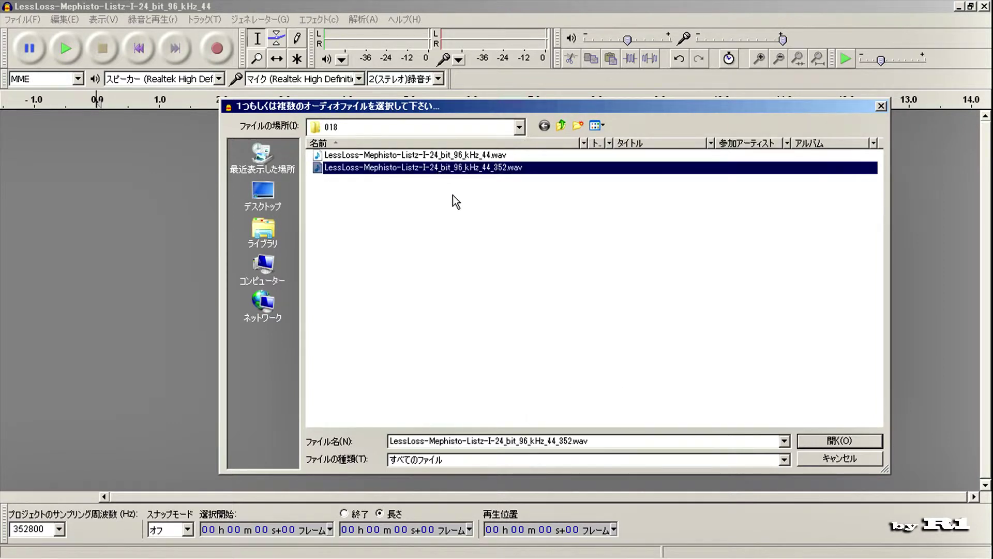
left_click(831, 444)
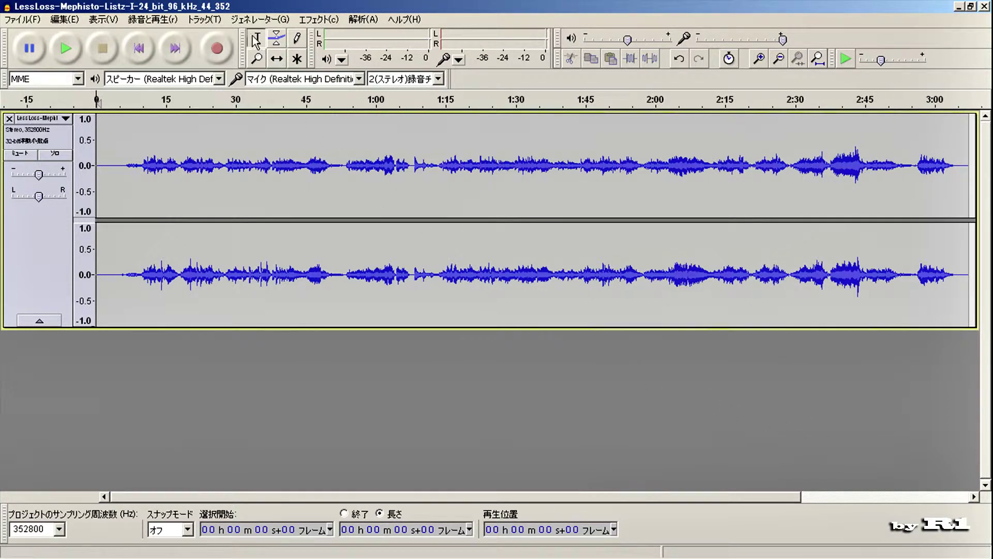
Add a new empty stereo track below the music track
left_click(203, 21)
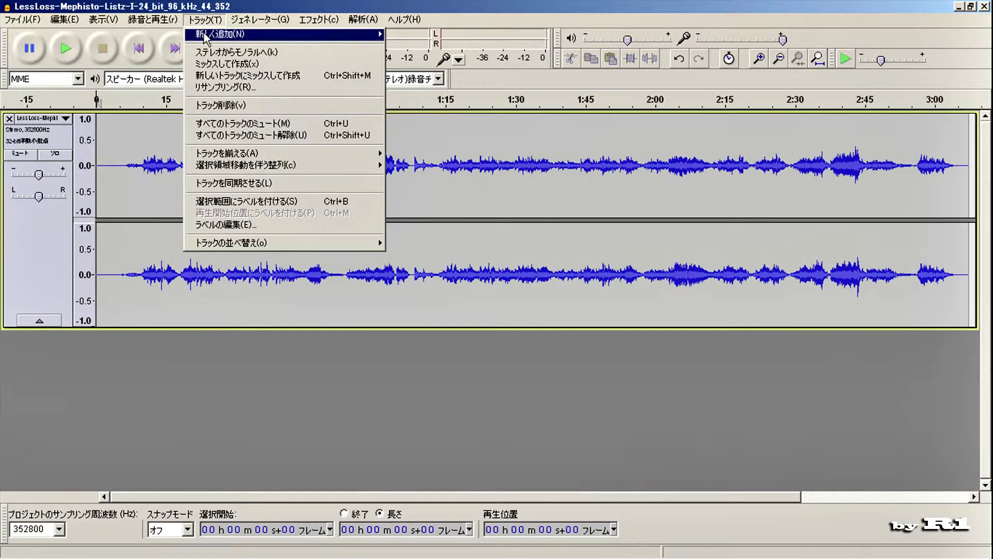
mouse_move(211, 36)
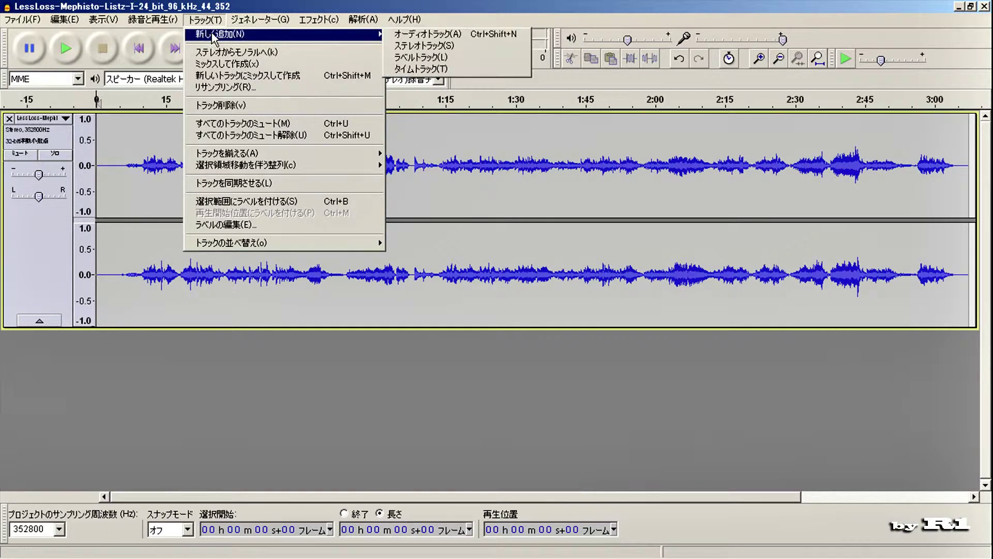
left_click(414, 46)
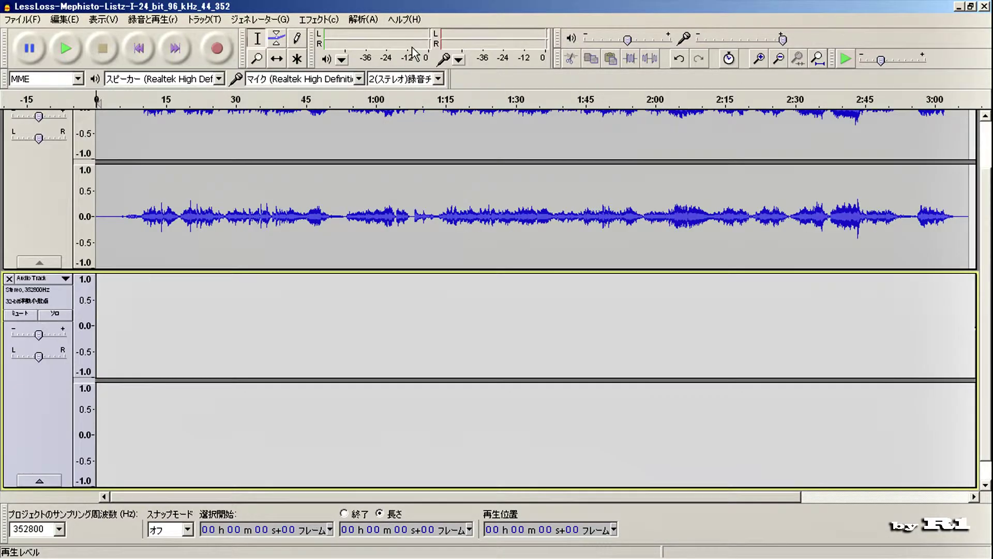
Copy the entire music track and paste it into the empty stereo track below
left_click(43, 178)
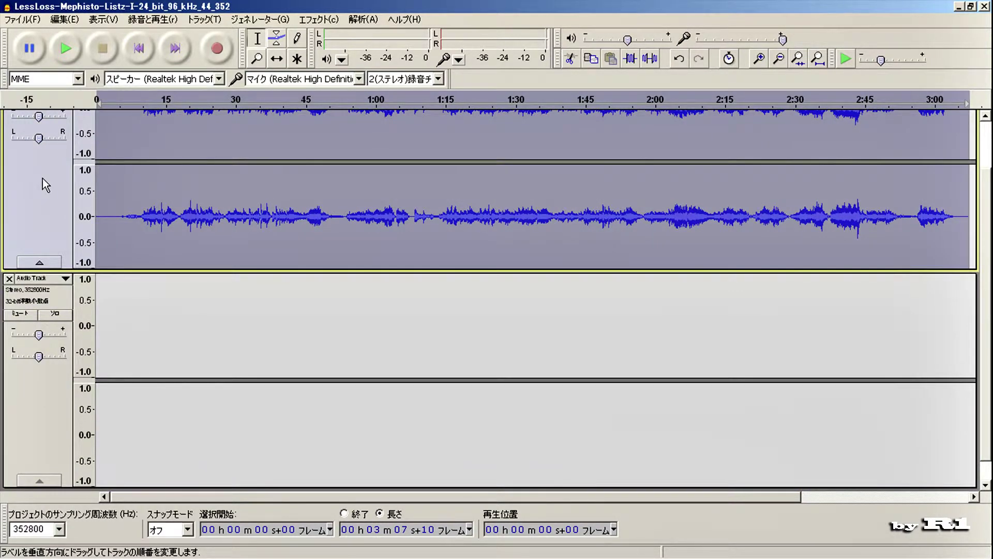
left_click(72, 21)
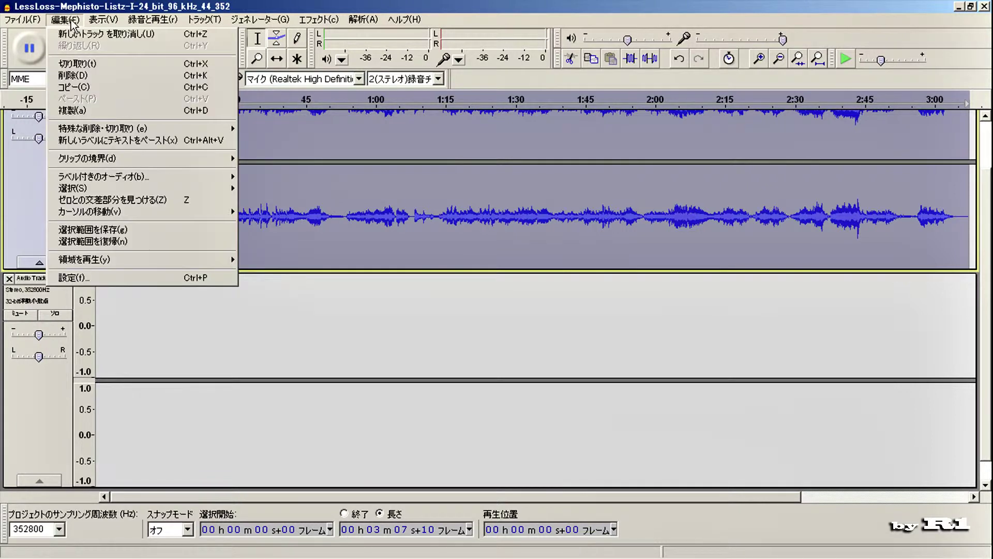
left_click(107, 92)
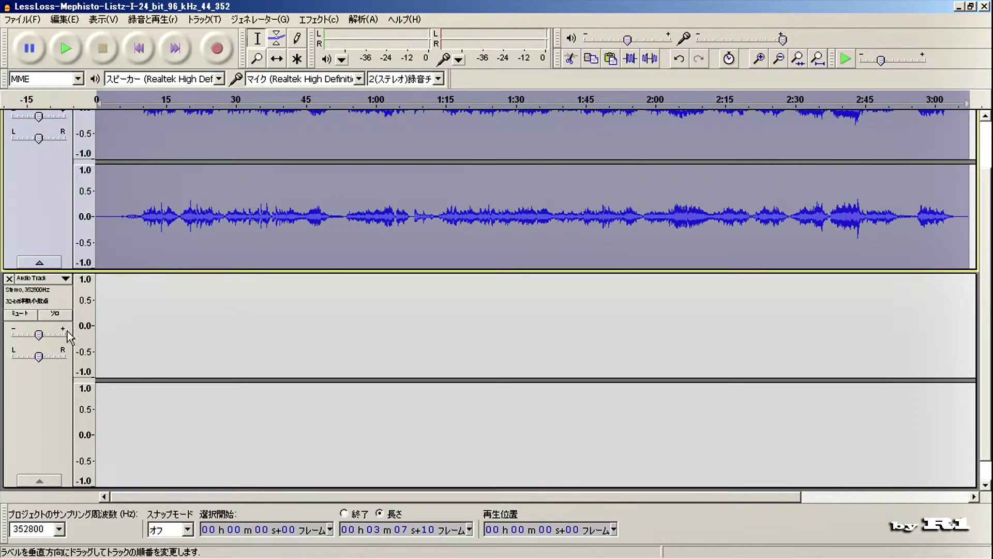
left_click(42, 405)
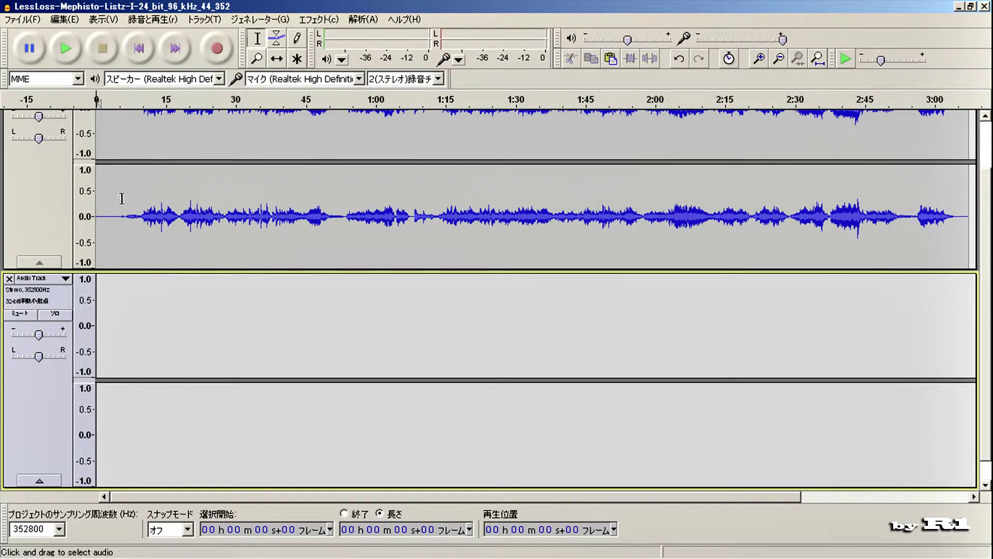
left_click(63, 21)
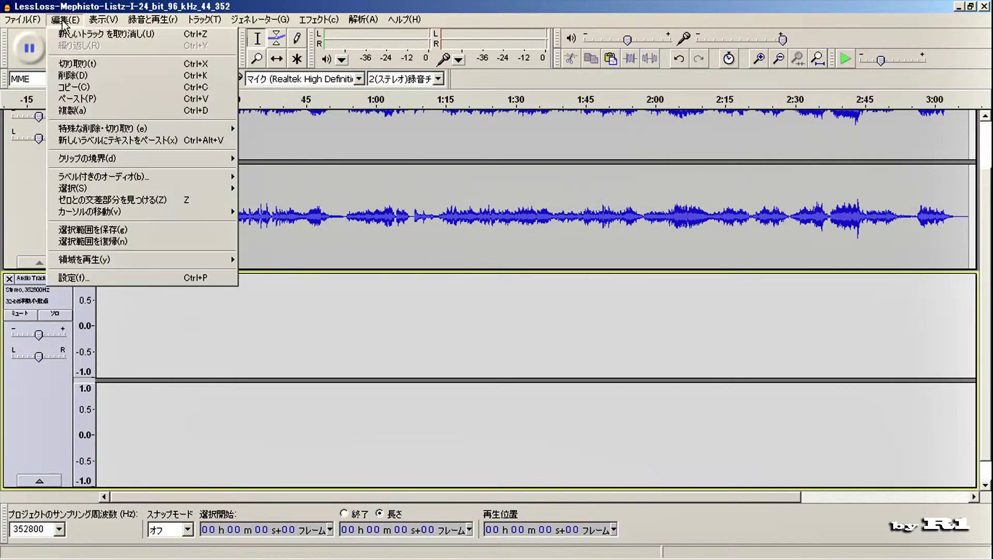
left_click(74, 99)
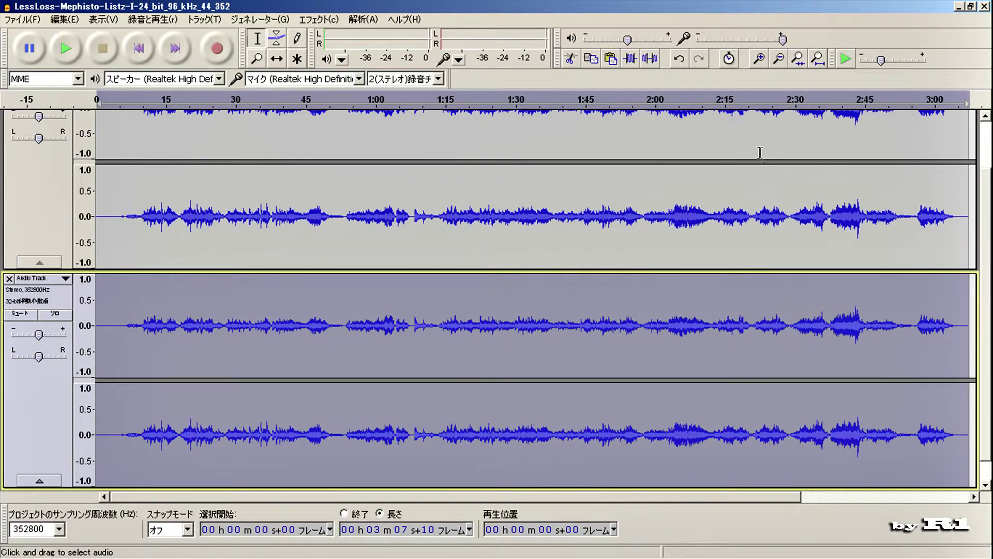
Delete about the first 0.00001 s, a few samples, from the start of the lower stereo track
left_click(760, 62)
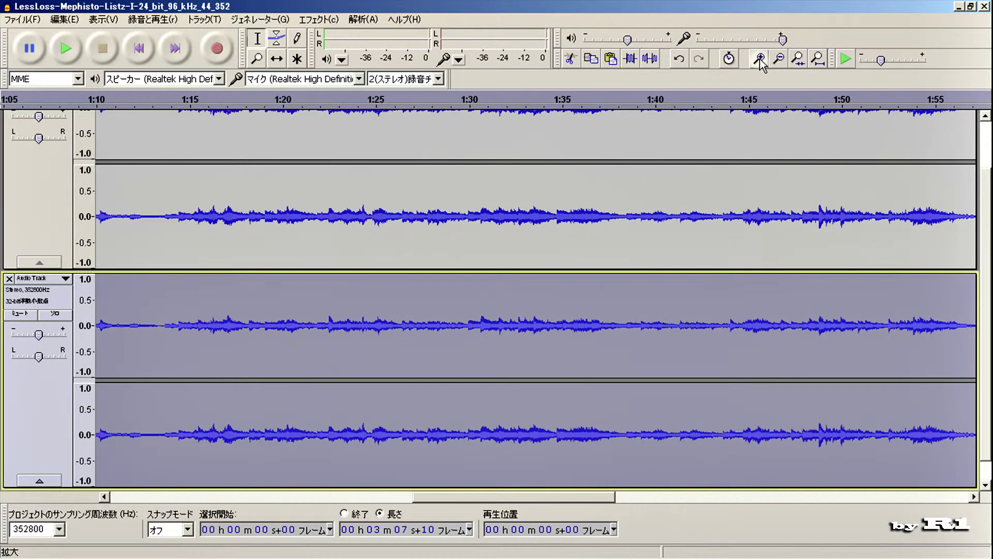
left_click(760, 62)
left_click(760, 62)
left_click(760, 63)
left_click(760, 63)
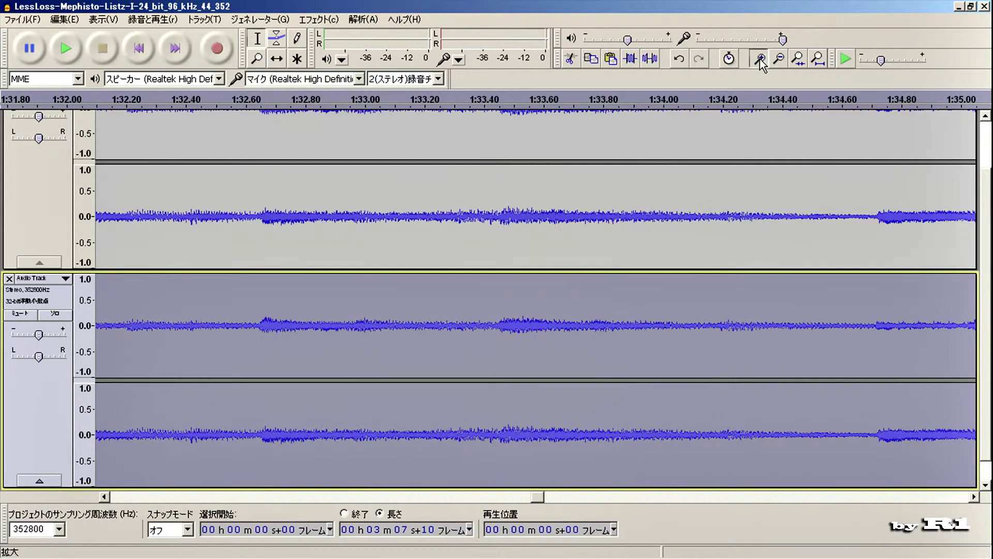
left_click(760, 62)
left_click(760, 62)
left_click(760, 62)
left_click(760, 62)
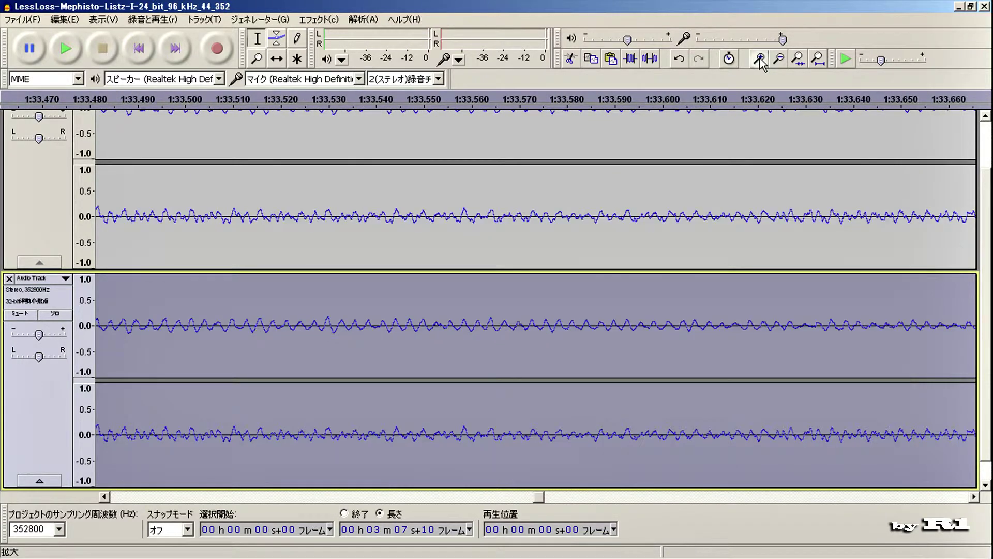
left_click(760, 62)
left_click(760, 62)
left_click(760, 62)
left_click(760, 62)
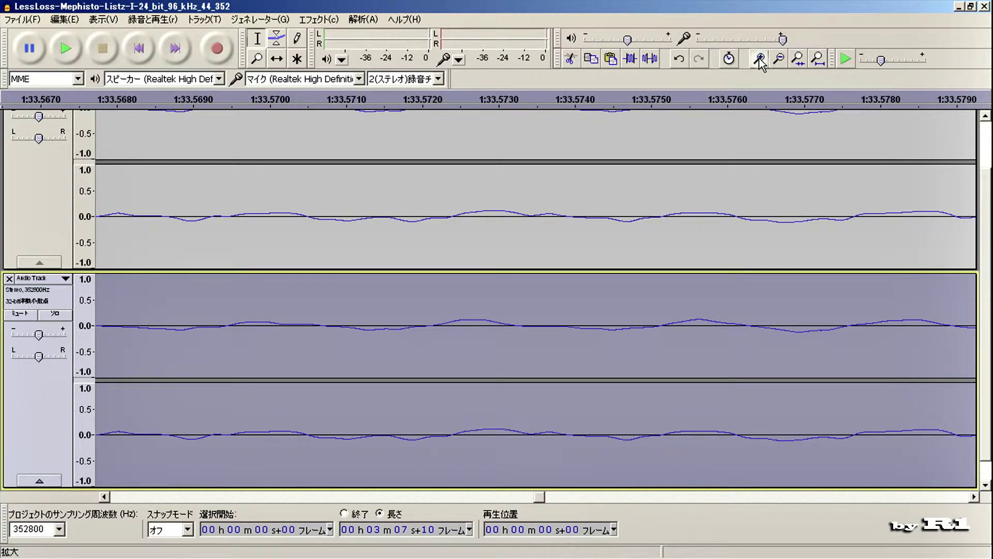
left_click(760, 63)
left_click(760, 62)
left_click(760, 62)
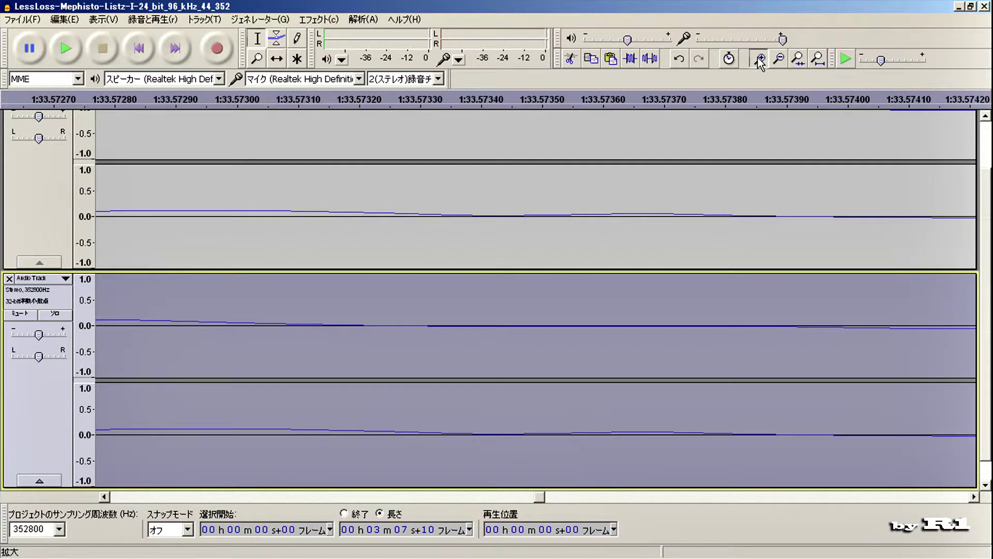
left_click(760, 62)
left_click(760, 62)
left_click(760, 62)
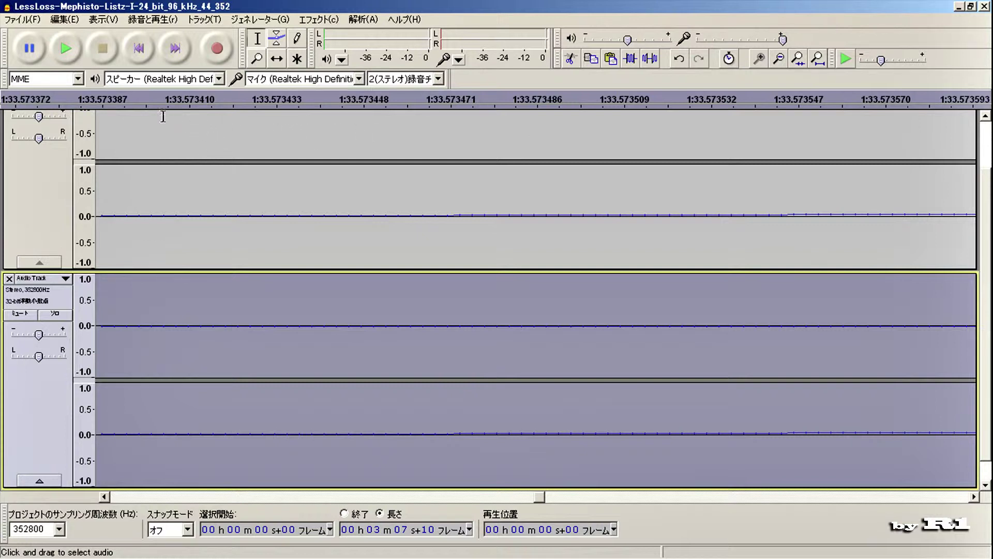
left_click(138, 49)
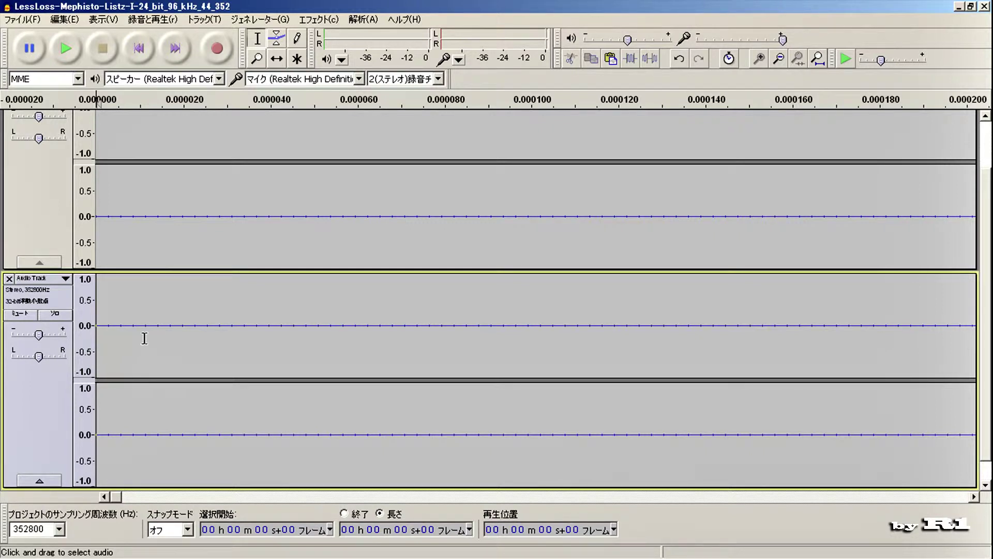
left_click_drag(139, 325, 96, 325)
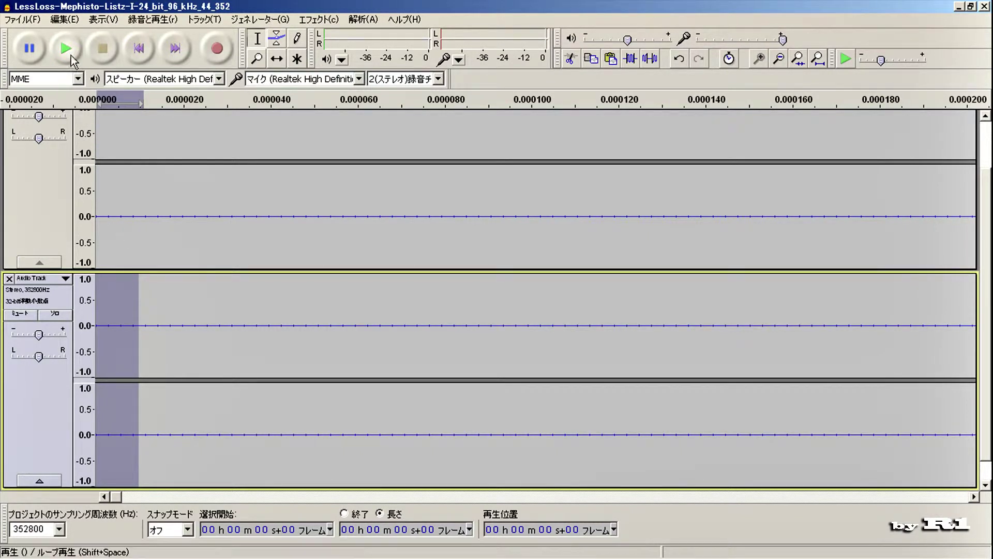
left_click(65, 21)
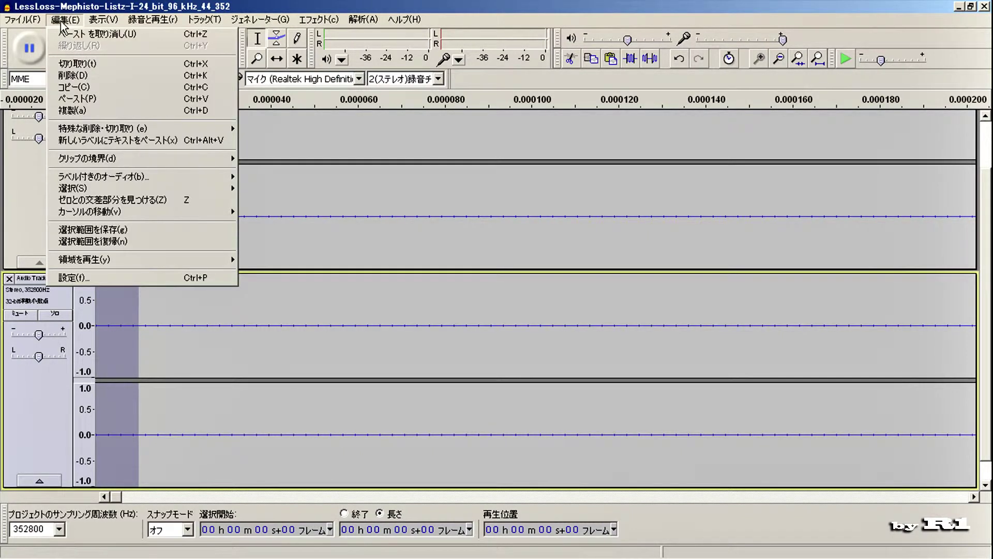
left_click(67, 77)
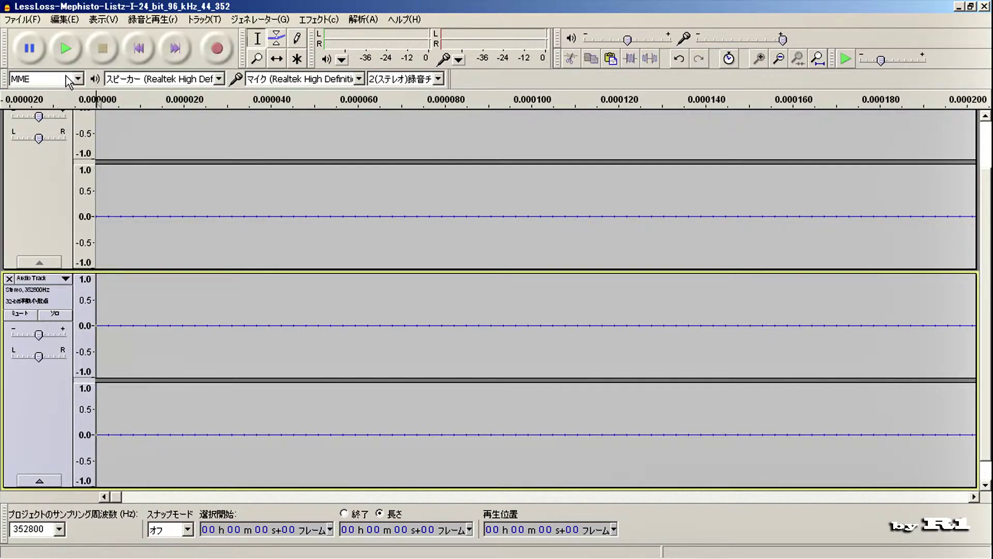
Compare the ends of both tracks at sample level and return to an overview of the whole recording
left_click(176, 48)
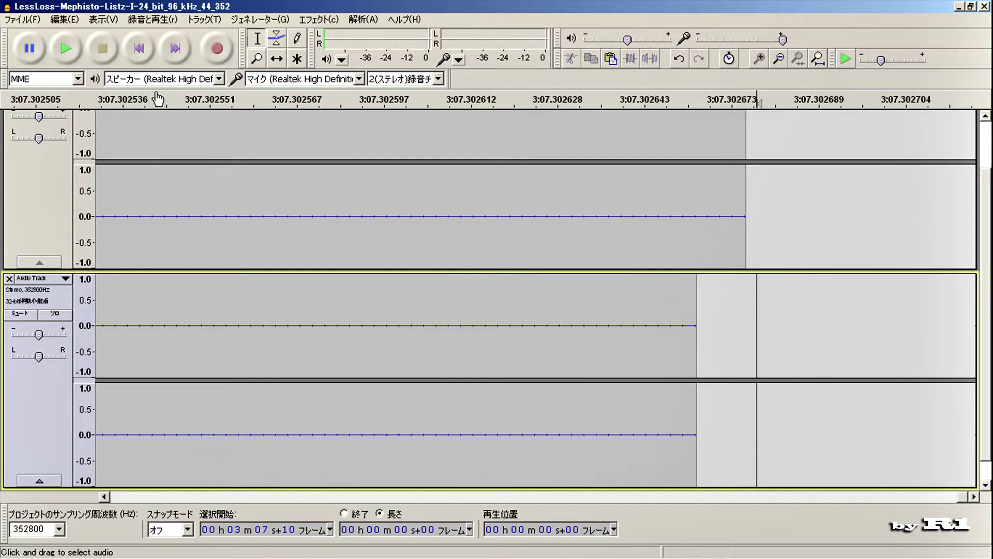
left_click(138, 49)
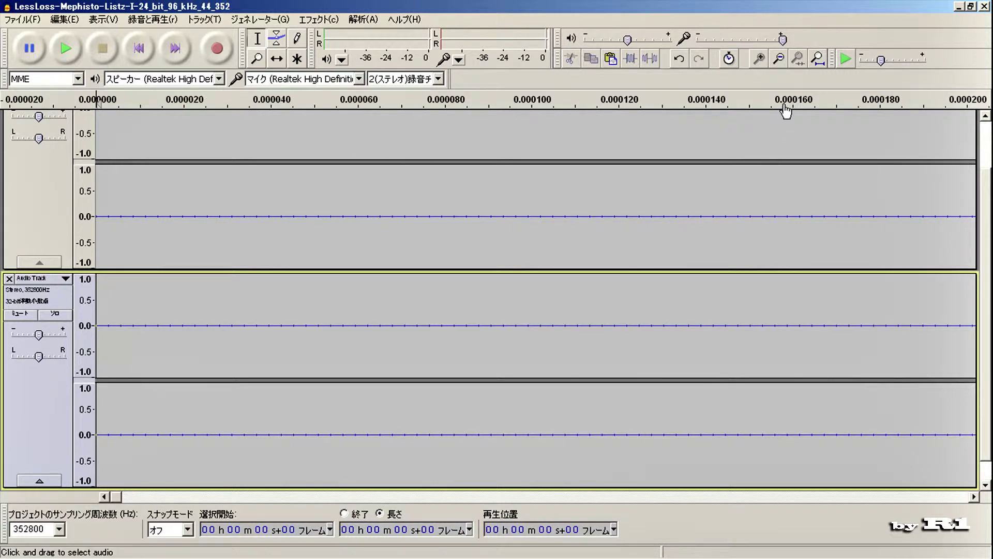
left_click(780, 58)
left_click(780, 58)
left_click(780, 58)
left_click(780, 58)
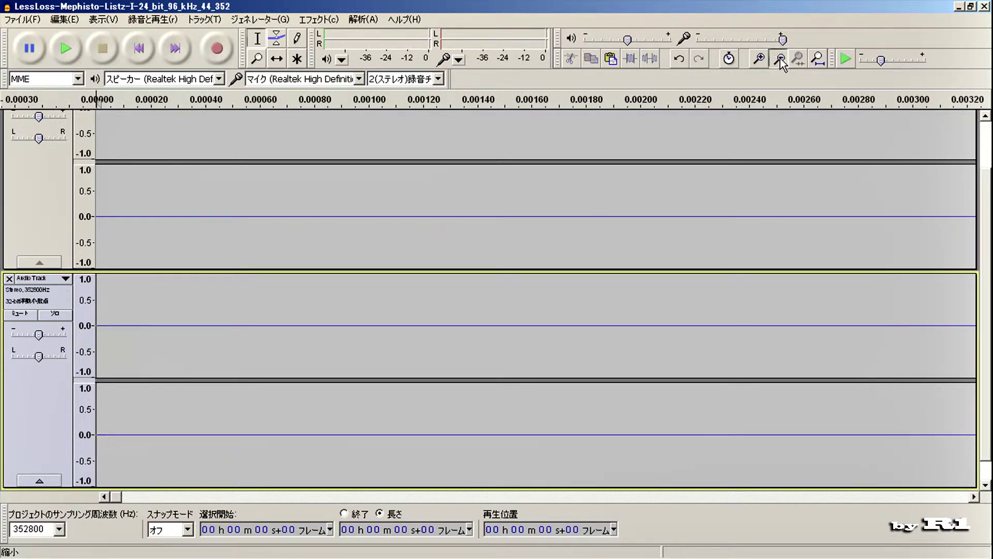
left_click(780, 58)
left_click(780, 58)
left_click(780, 58)
left_click(781, 58)
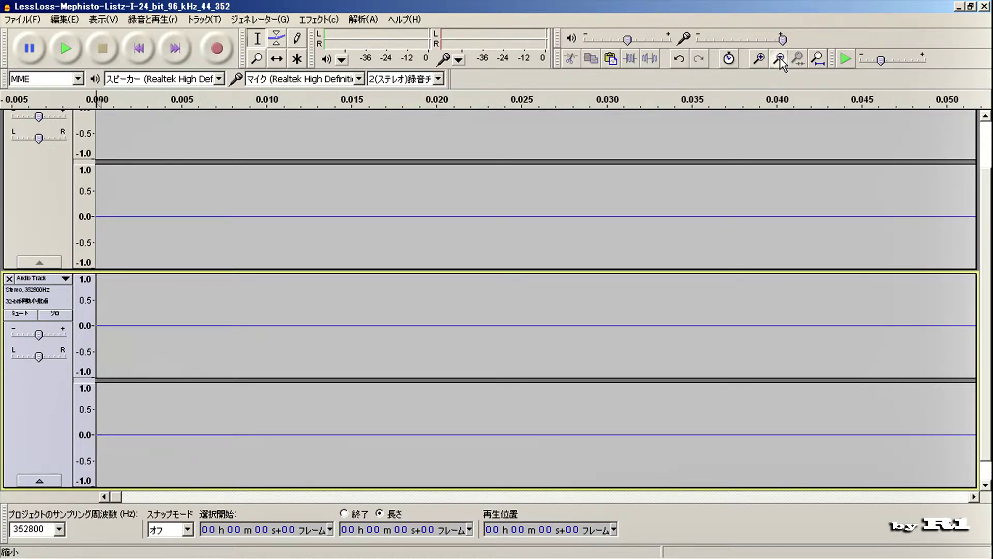
left_click(780, 58)
left_click(780, 58)
left_click(780, 58)
left_click(780, 58)
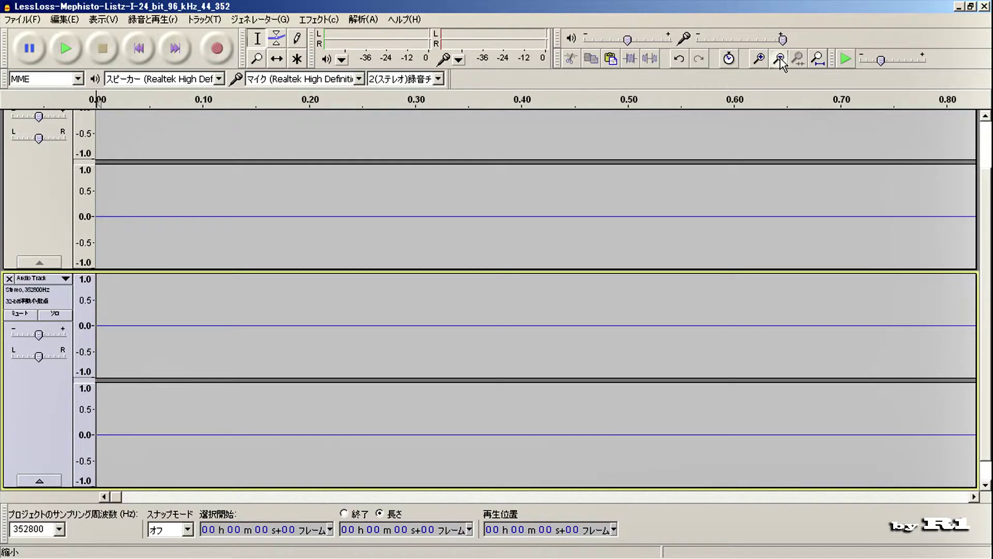
left_click(781, 58)
left_click(781, 58)
left_click(780, 58)
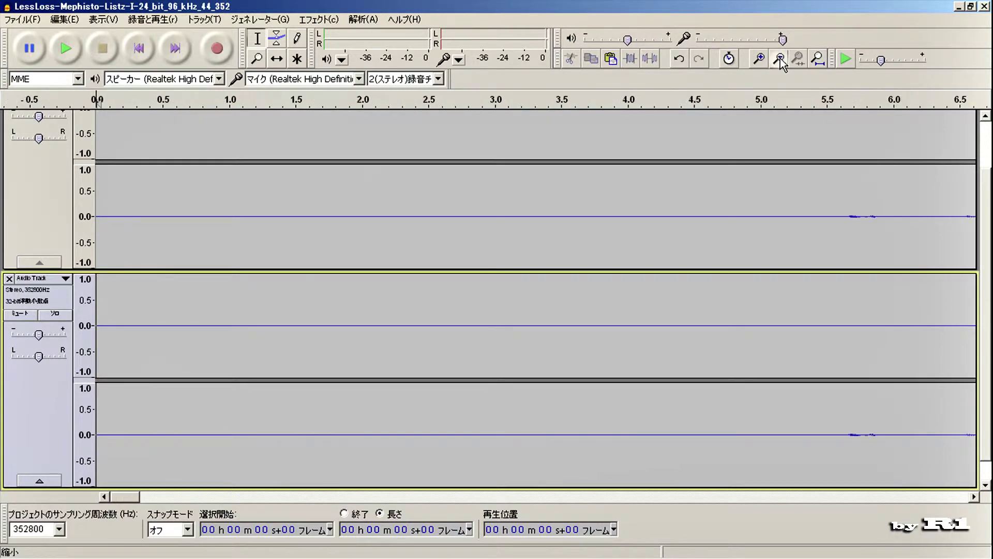
left_click(780, 58)
left_click(780, 58)
left_click(781, 58)
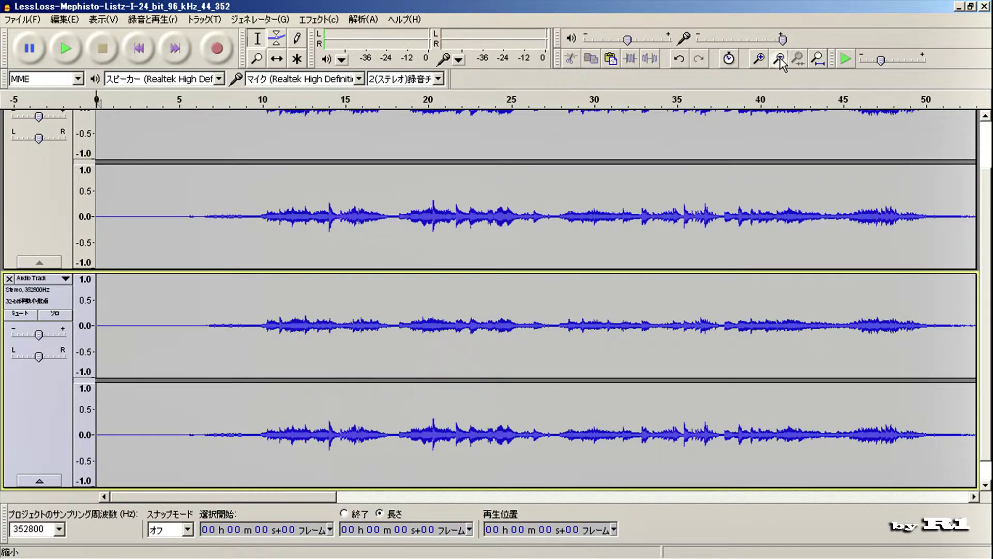
left_click(780, 58)
left_click(781, 58)
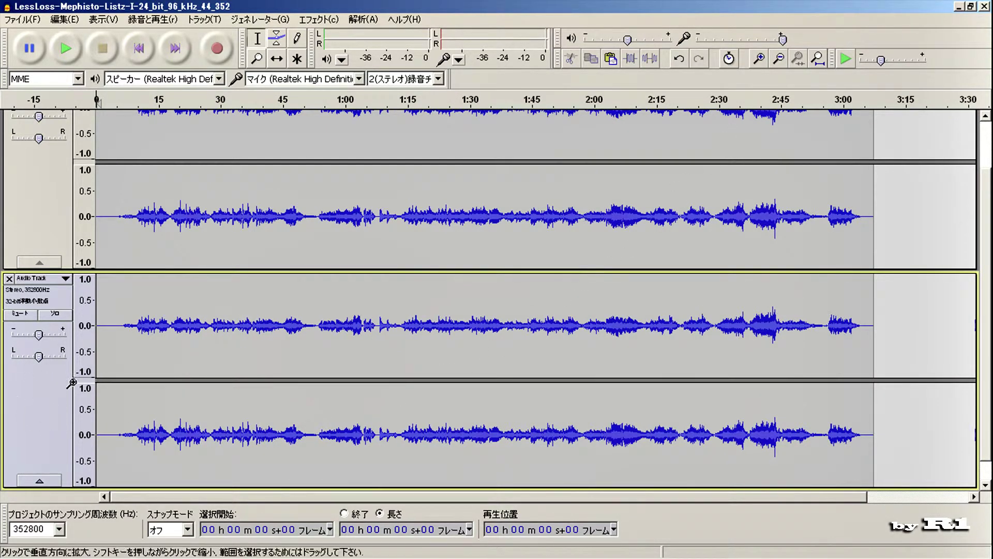
Apply the Equalization effect with the saved curve 0K-120_22K-96dB to the entire lower track
left_click(47, 397)
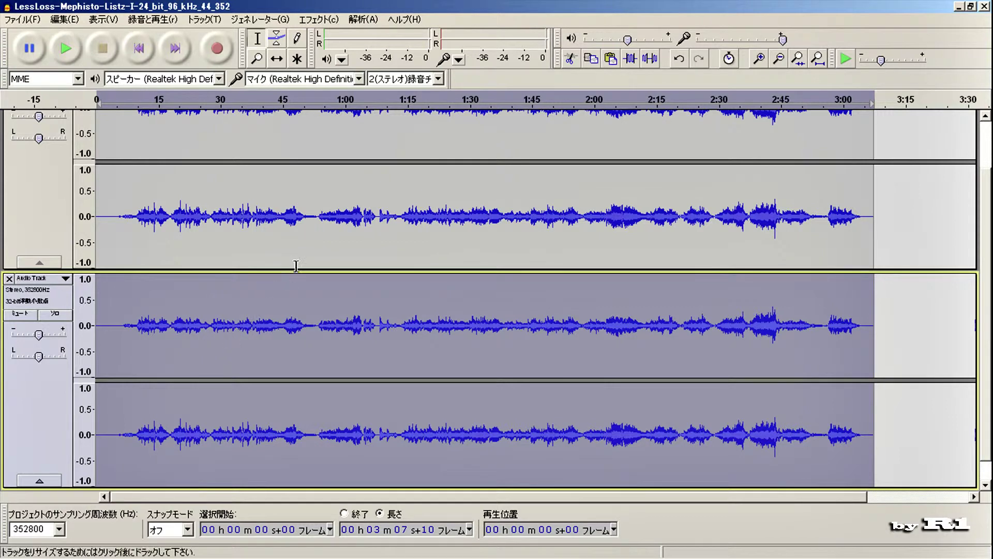
left_click(317, 21)
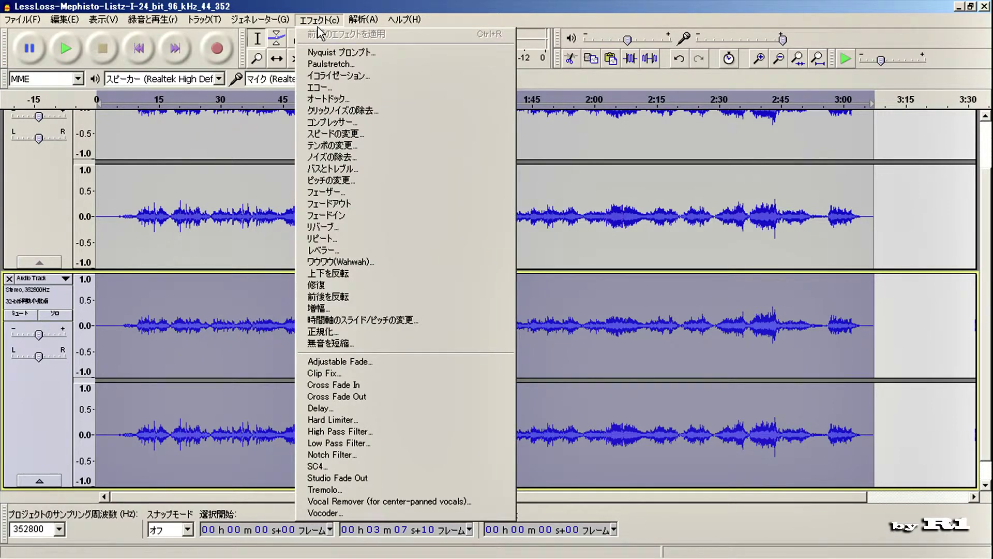
left_click(329, 78)
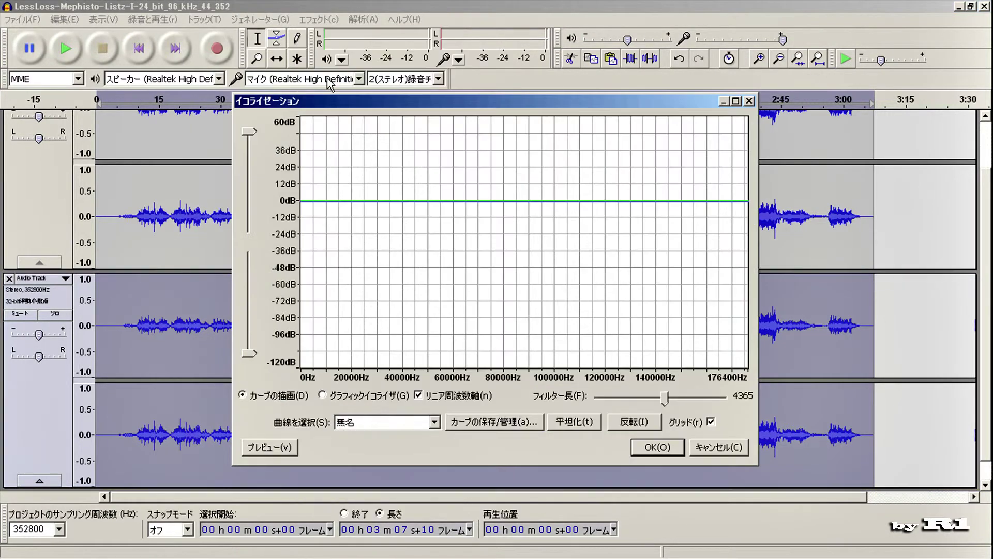
left_click(434, 423)
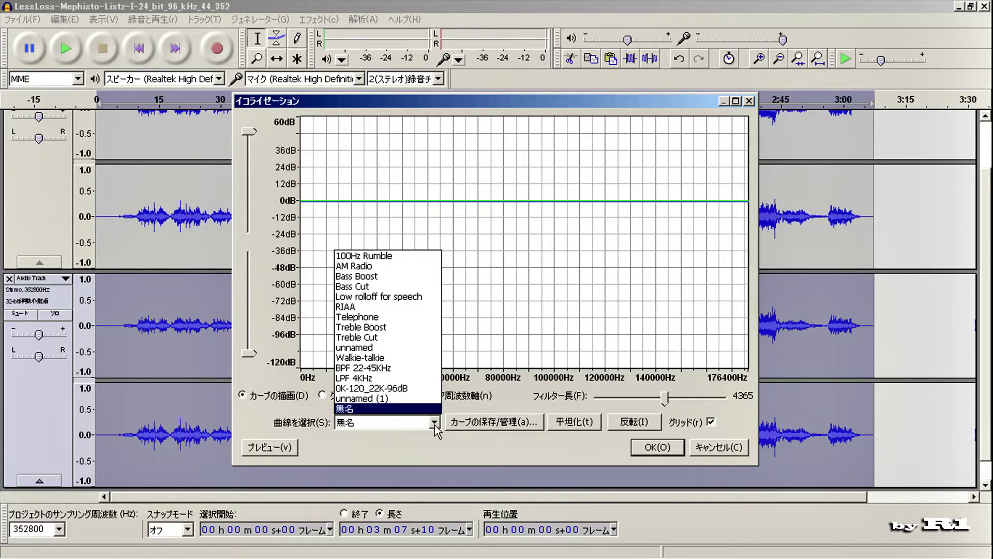
left_click(420, 388)
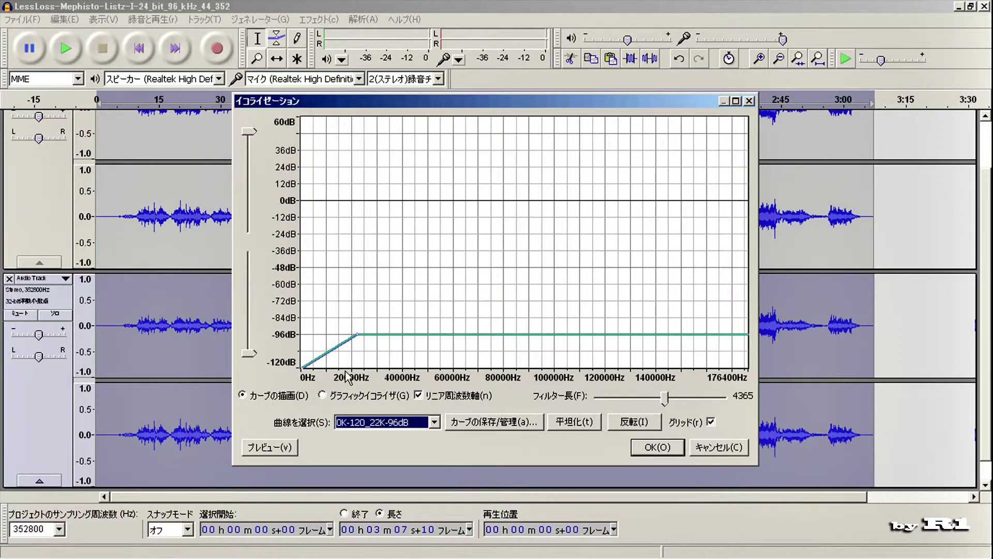
left_click(652, 448)
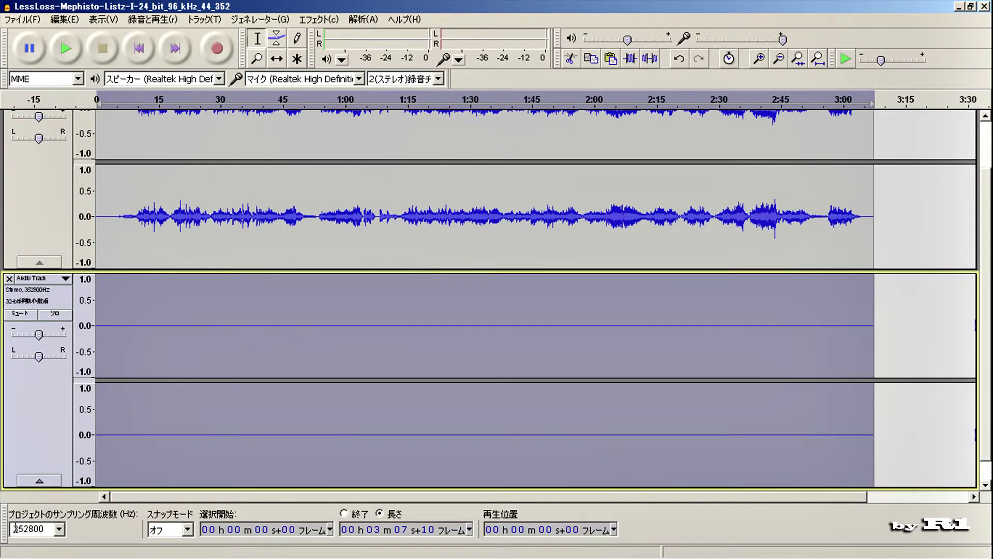
Set the project rate to 44100 Hz and start an audio export named LessLoss-Mephisto-Listz-I-24_bit_96_kHz_44_HR.wav
left_click(60, 533)
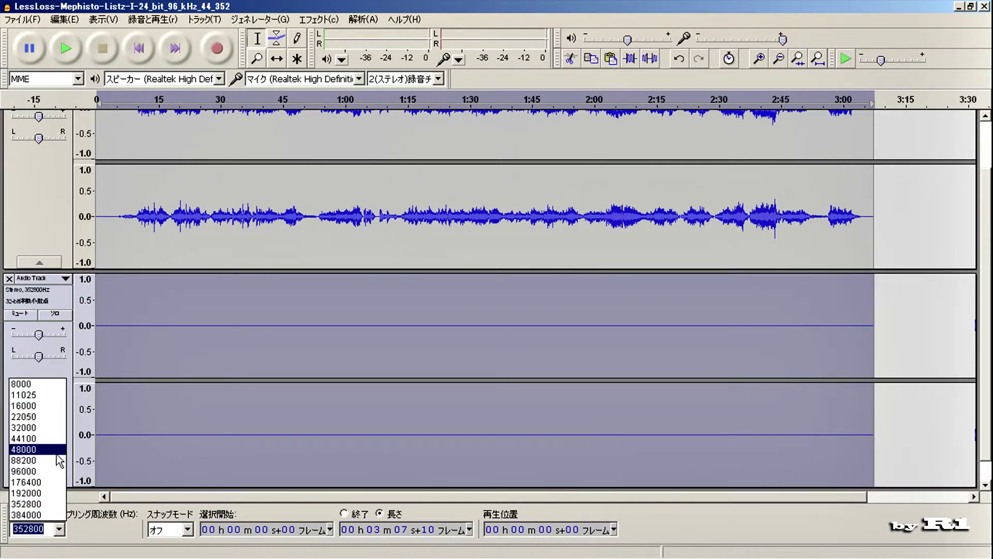
left_click(48, 439)
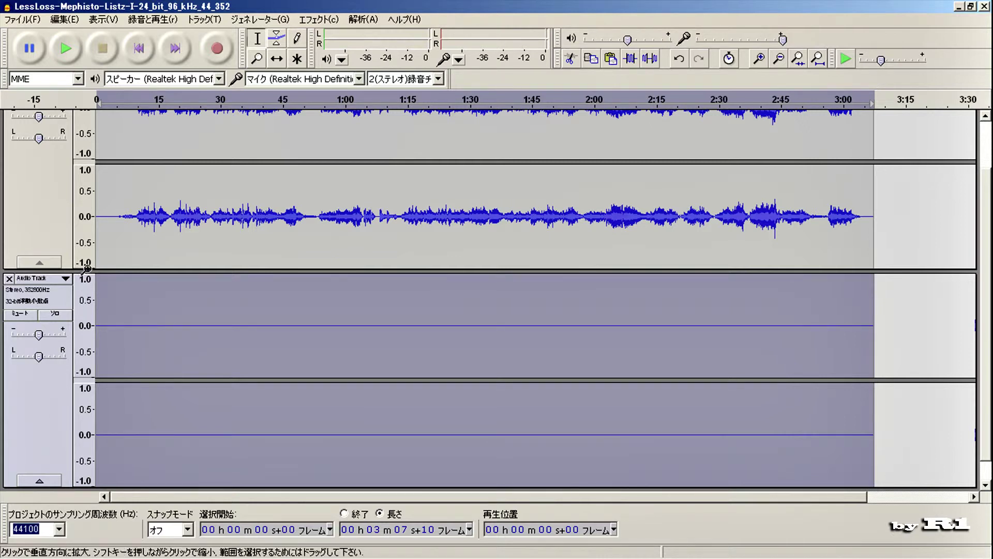
left_click(26, 20)
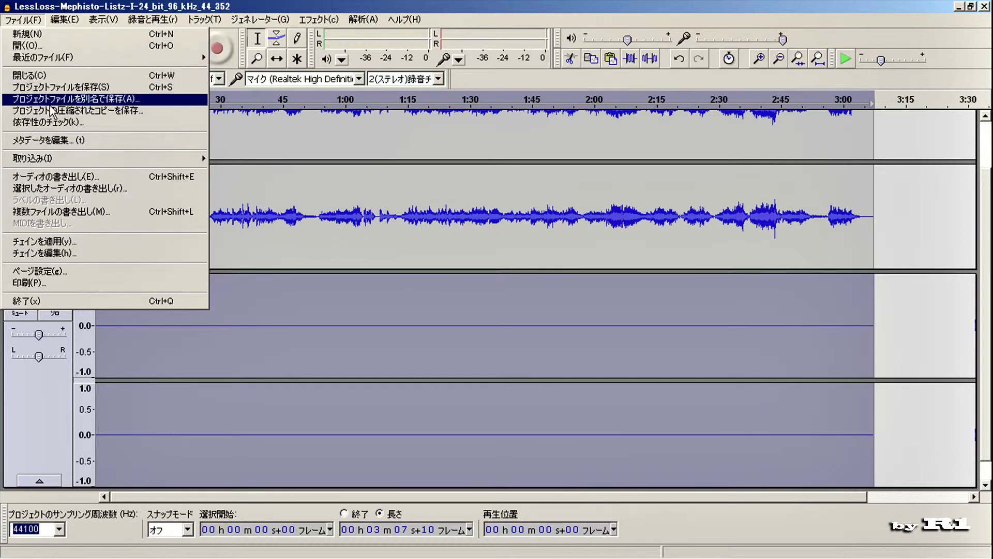
left_click(46, 177)
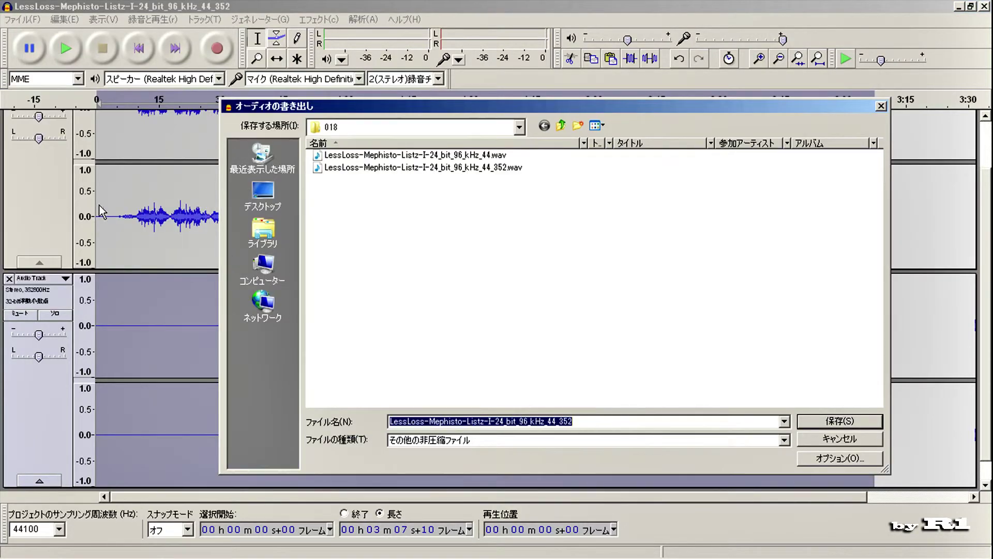
left_click(587, 421)
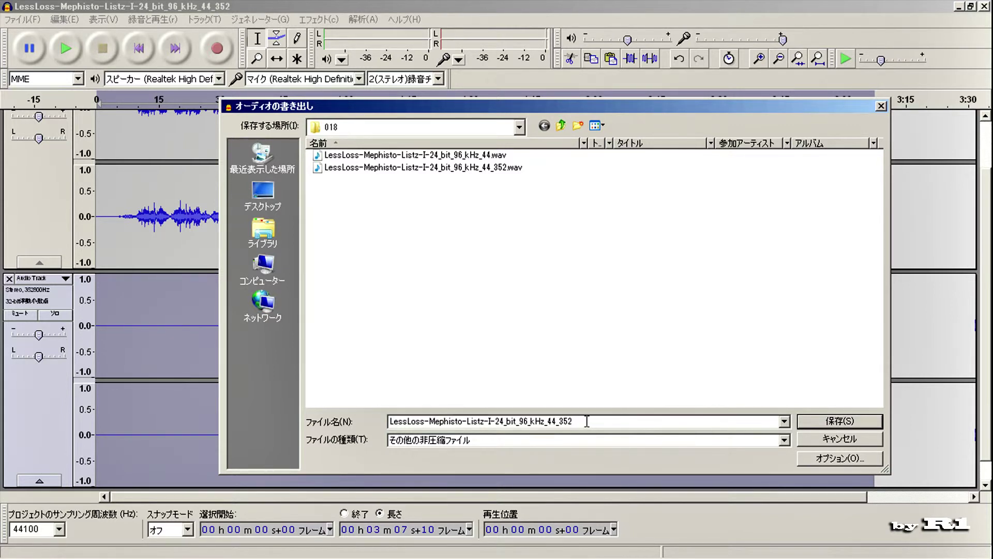
key("BackSpace")
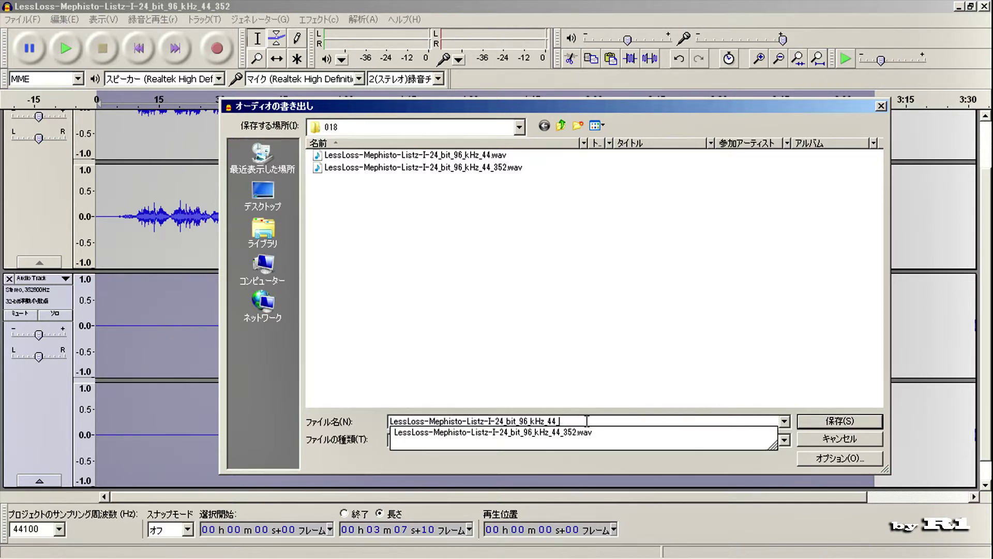
type("HR.wav")
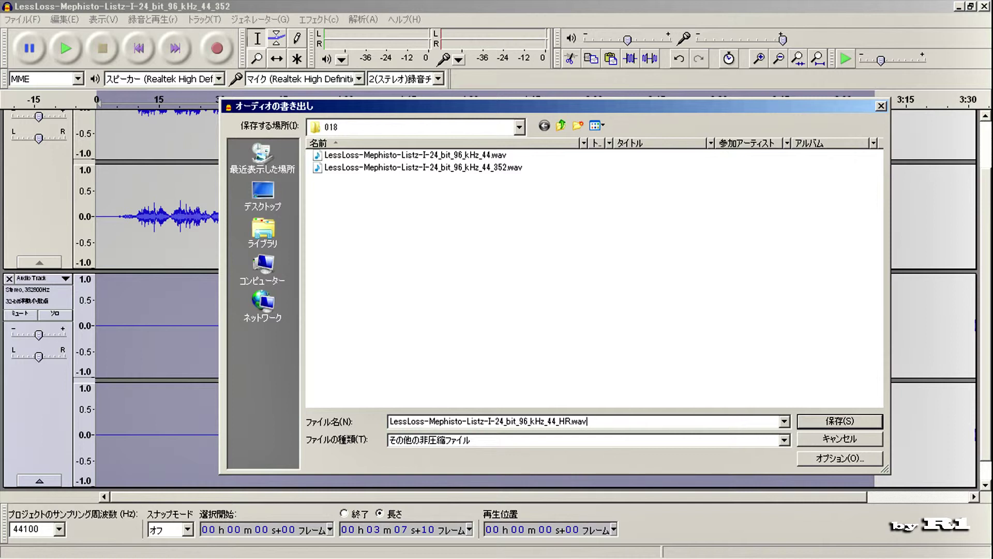
Set the export encoding to Signed 16 bit PCM and save both tracks mixed down to one stereo file in folder 018
left_click(838, 461)
left_click(847, 465)
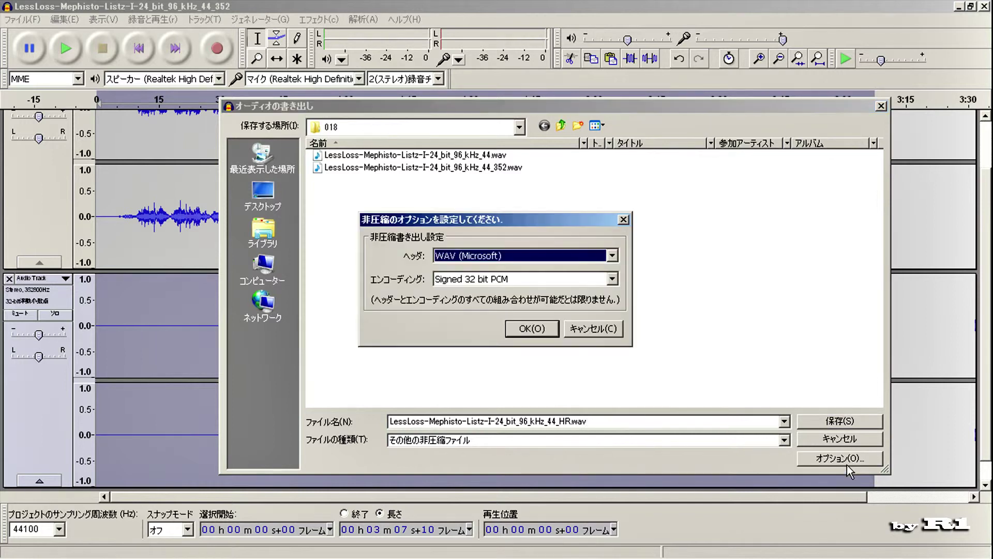
left_click(612, 279)
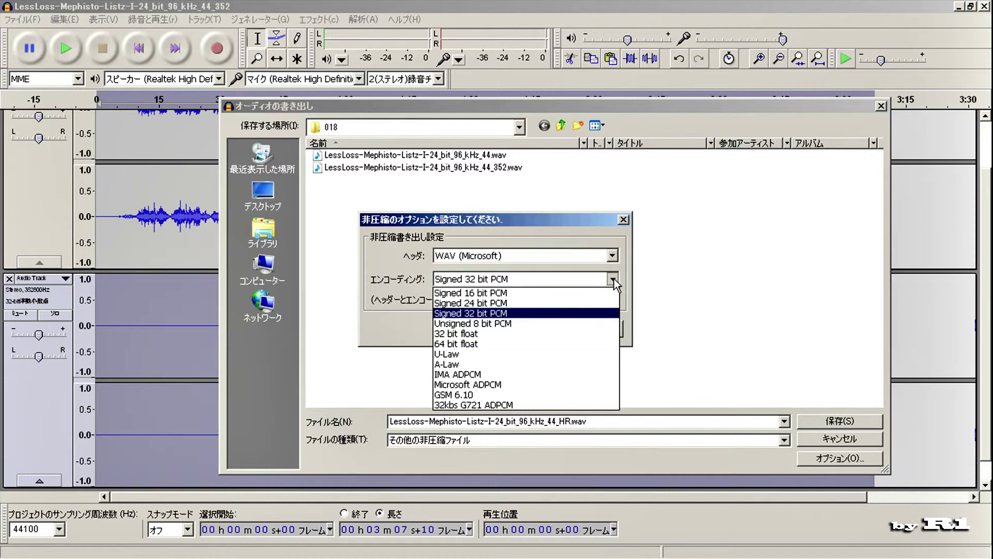
left_click(488, 293)
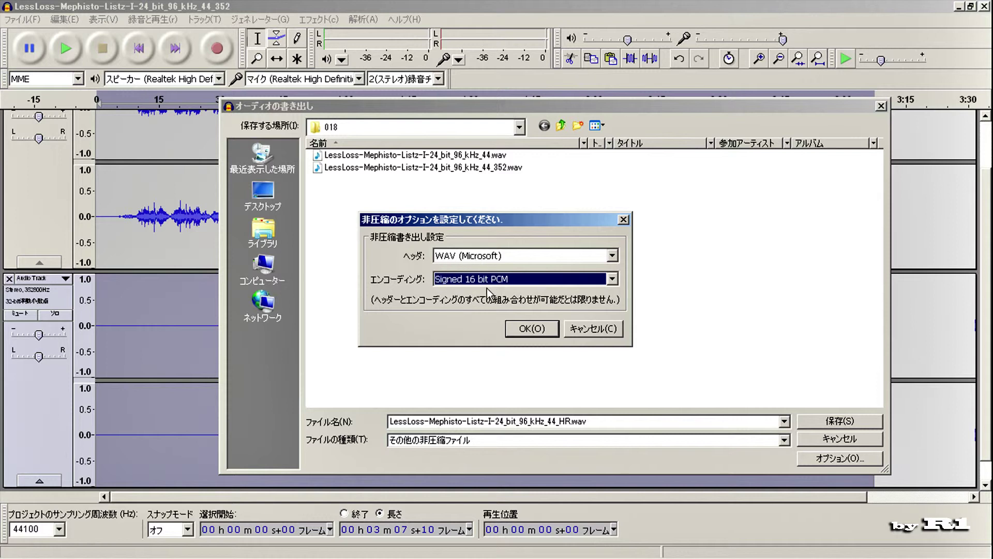
left_click(529, 331)
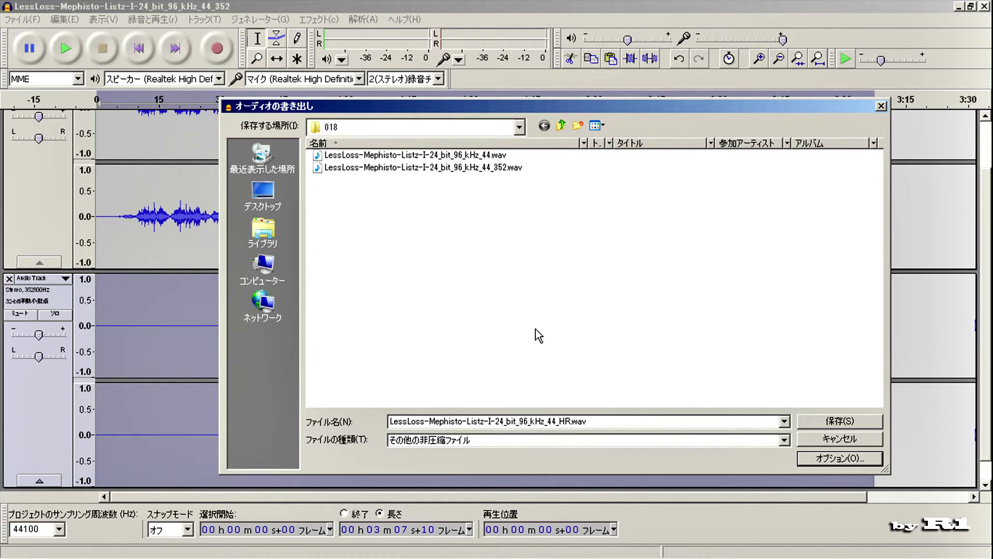
left_click(842, 422)
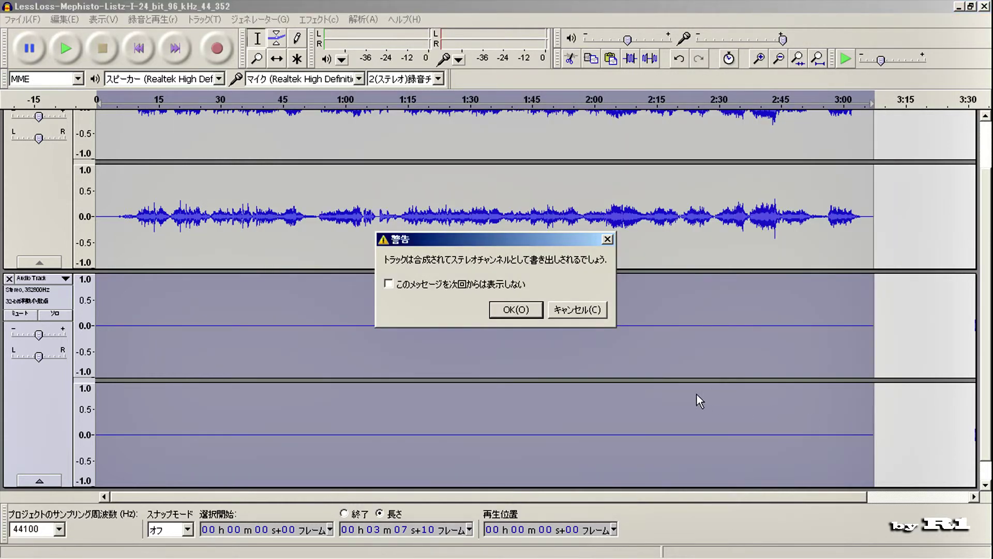
left_click(515, 311)
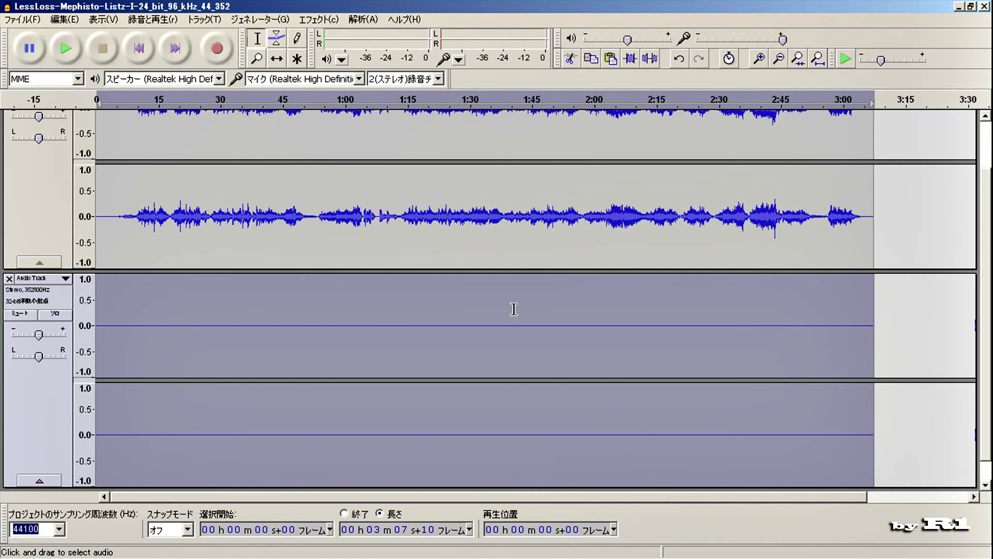
Remove both stereo tracks from the project
left_click(10, 278)
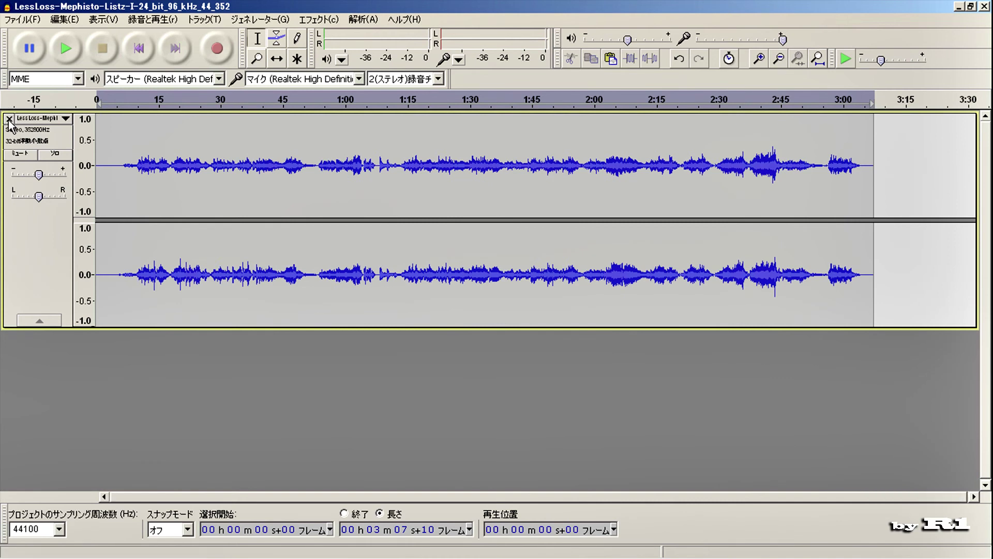
left_click(9, 119)
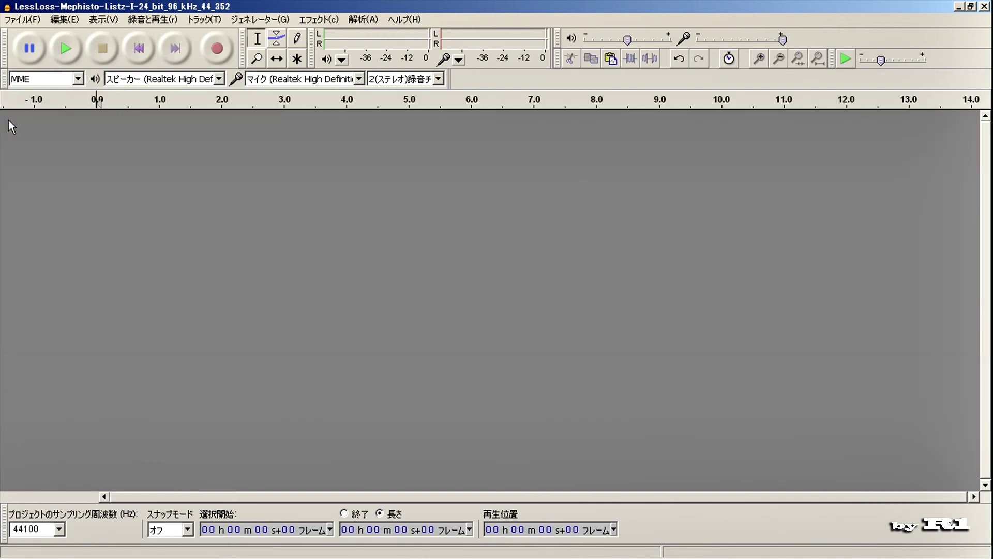